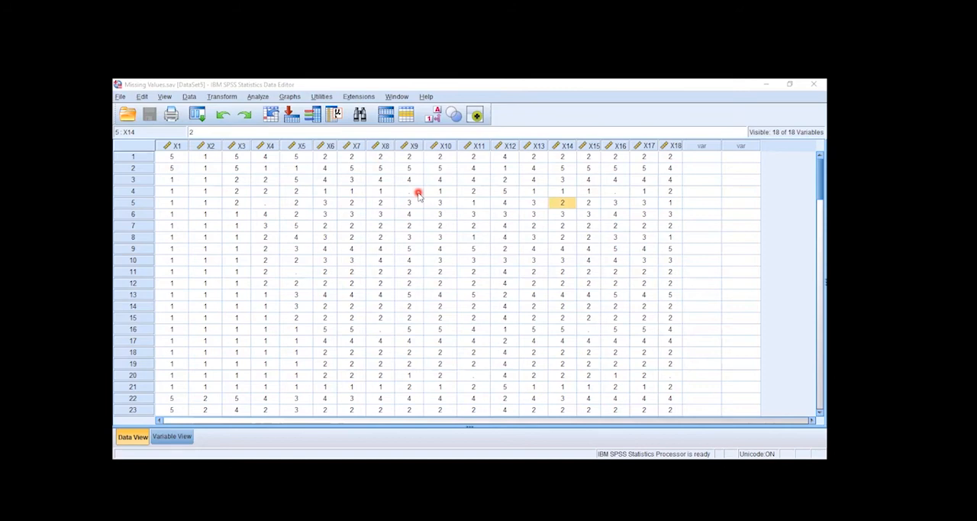
# Inspect the empty cells of X9 and X16 in row 4 and of X8 and X15 in row 16.
pyautogui.click(418, 195)
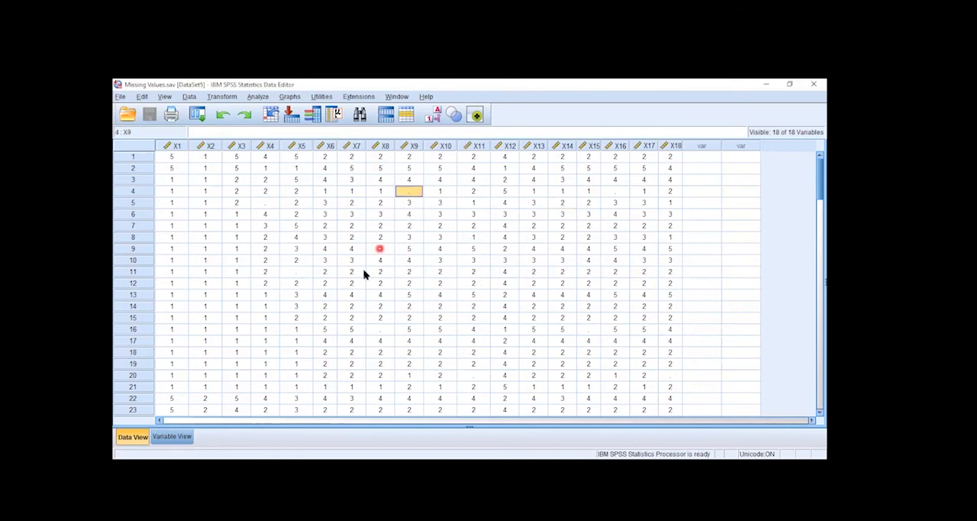
pyautogui.click(378, 332)
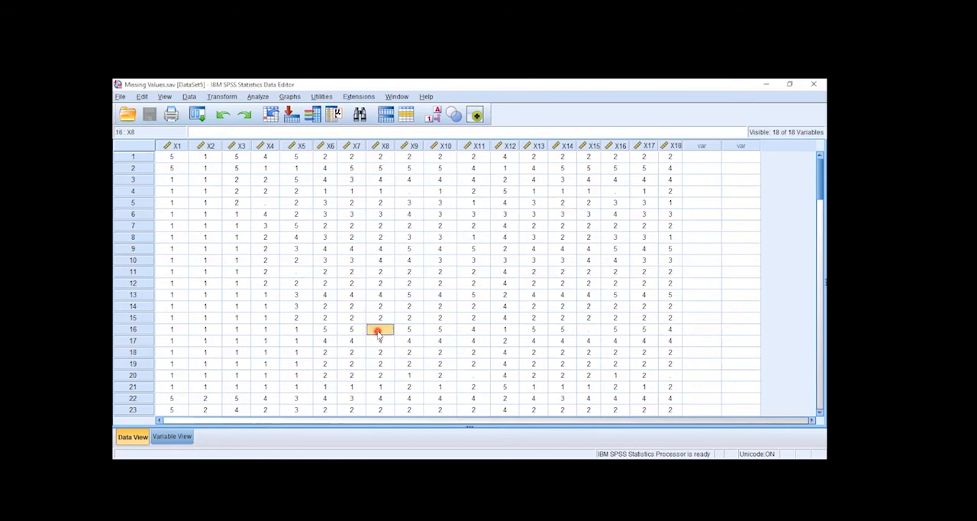
pyautogui.click(594, 330)
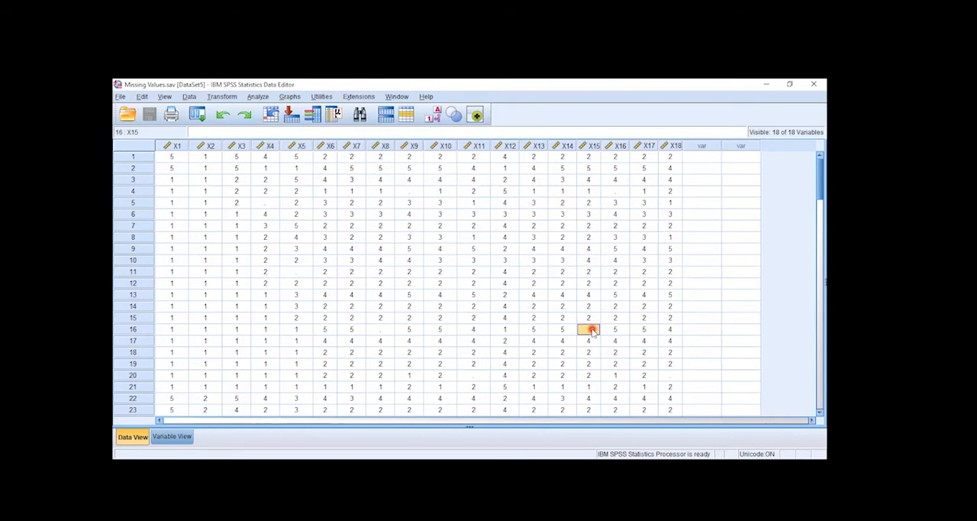
pyautogui.click(615, 192)
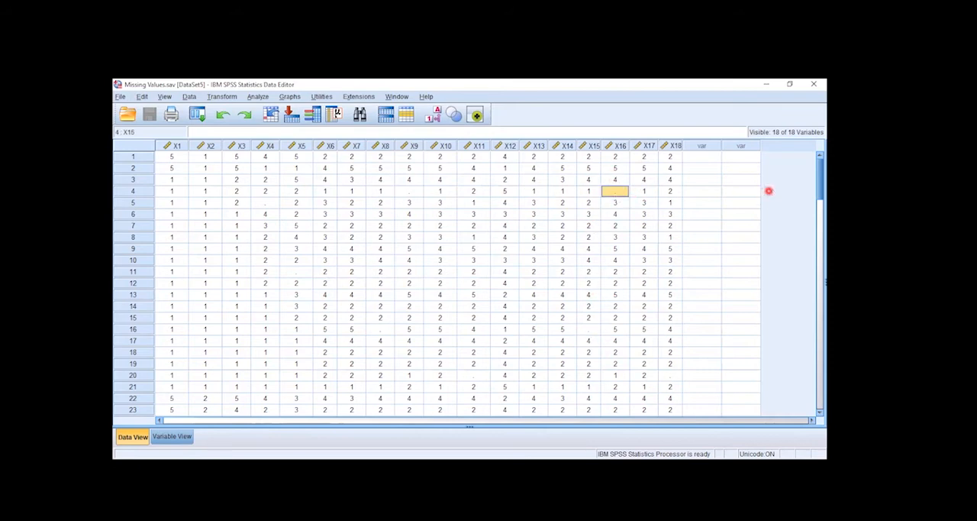
pyautogui.moveTo(820, 186); pyautogui.dragTo(812, 151)
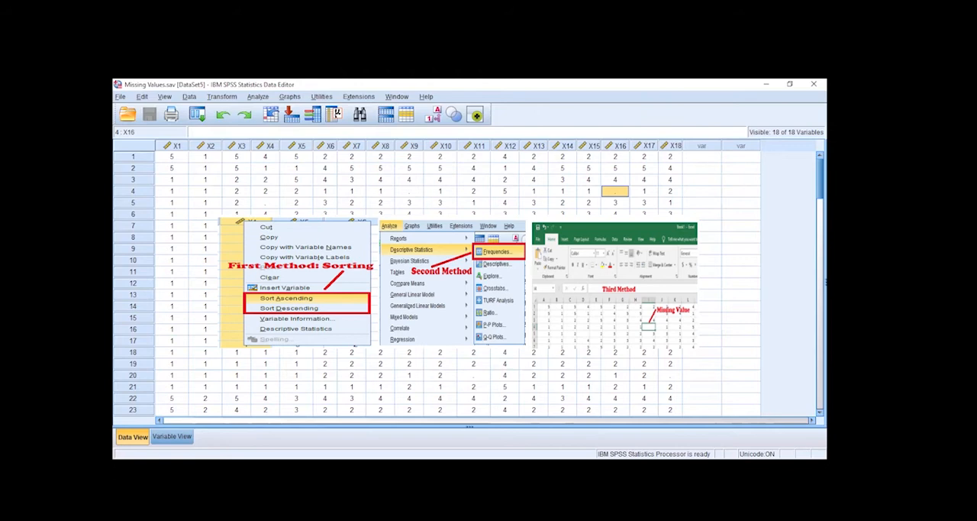
pyautogui.hotkey('ctrl', 'a')
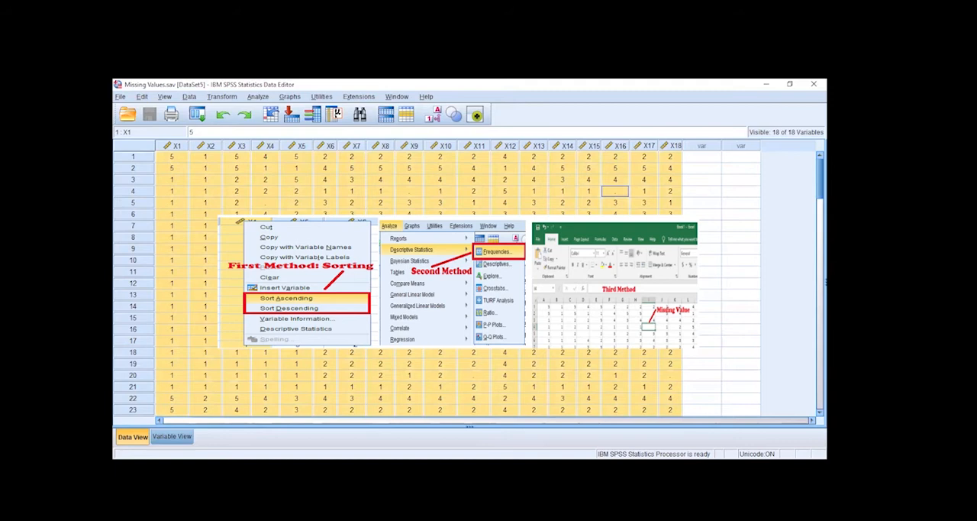
pyautogui.click(473, 260)
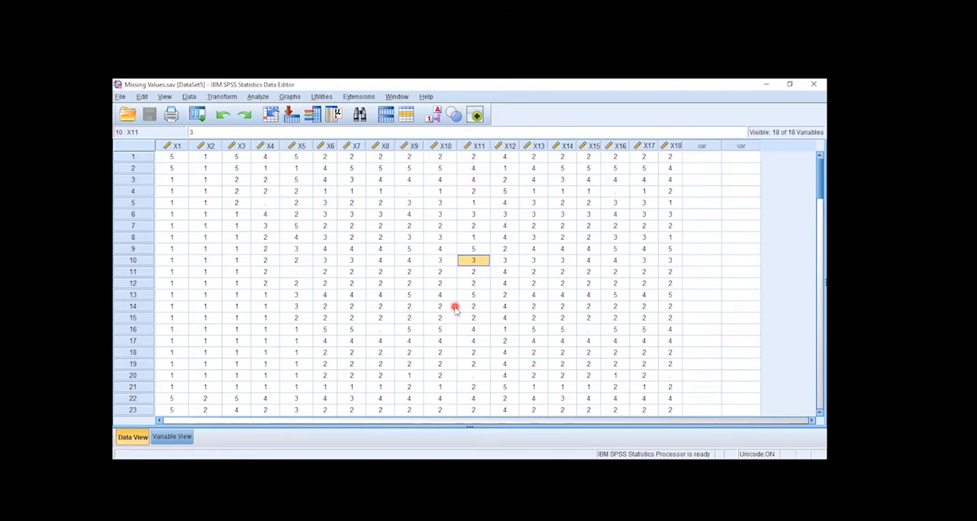
pyautogui.click(615, 190)
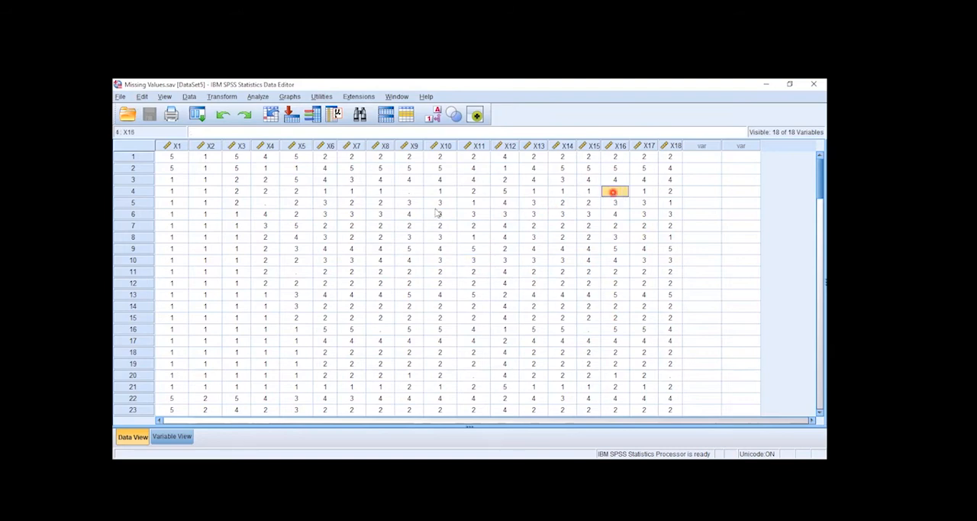
# Sort the dataset by variable X1 in ascending order.
pyautogui.click(176, 146)
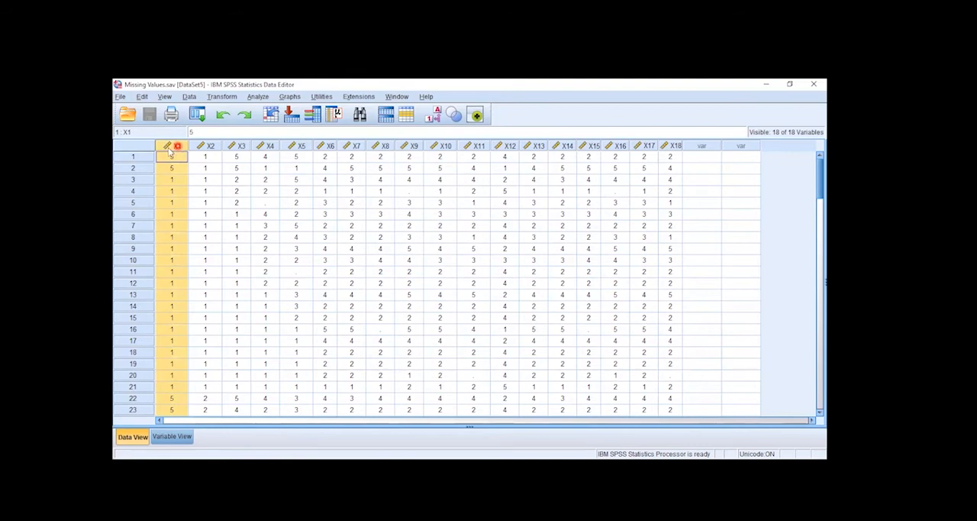
pyautogui.click(173, 148)
pyautogui.moveTo(818, 181)
pyautogui.mouseDown()
pyautogui.moveTo(818, 349)
pyautogui.moveTo(819, 176)
pyautogui.mouseUp()
pyautogui.rightClick(176, 149)
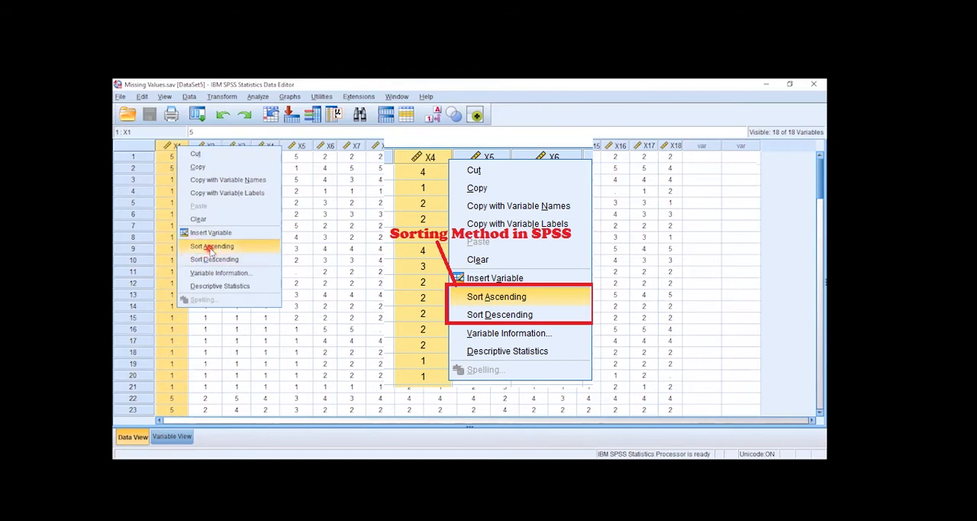
pyautogui.click(205, 260)
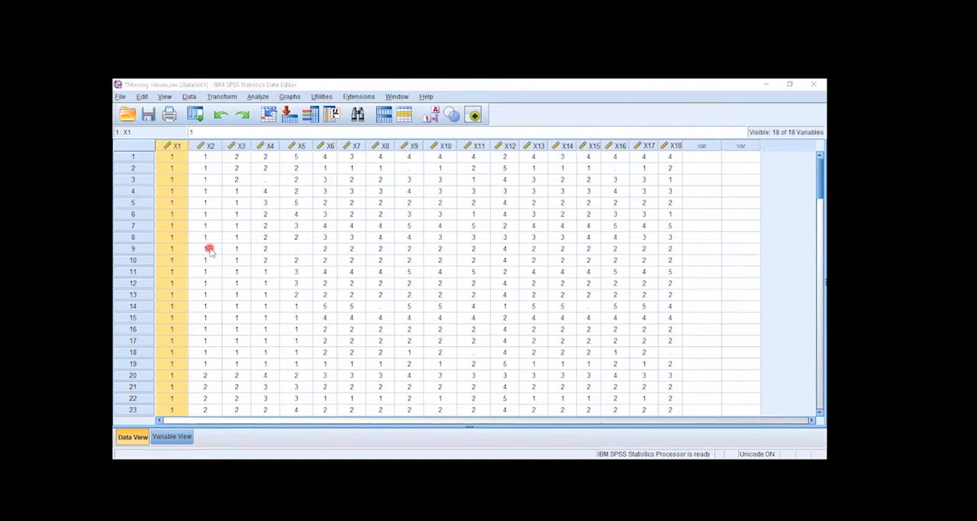
# Check the sorted X1 column for missing values from the first case down to case 103.
pyautogui.click(172, 159)
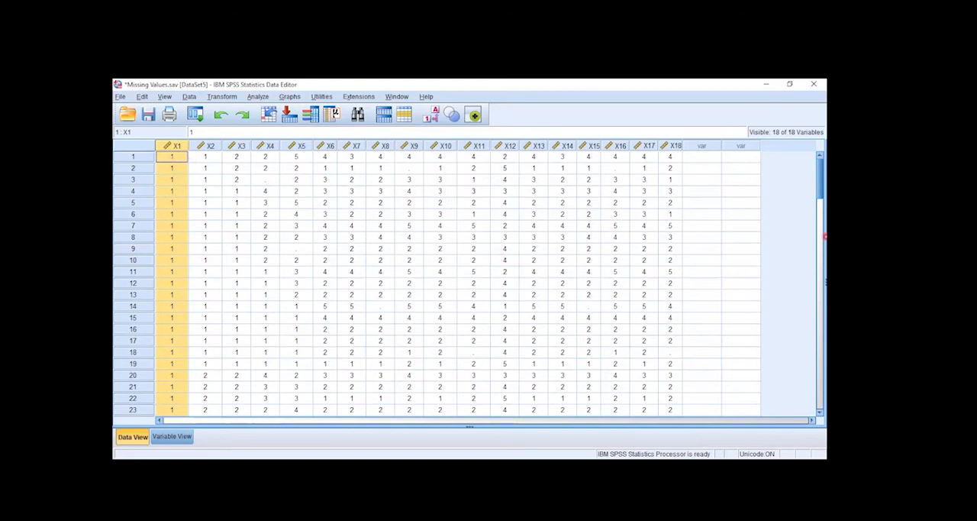
pyautogui.scroll(-2, 819, 180)
pyautogui.moveTo(820, 179); pyautogui.dragTo(823, 347)
pyautogui.click(172, 197)
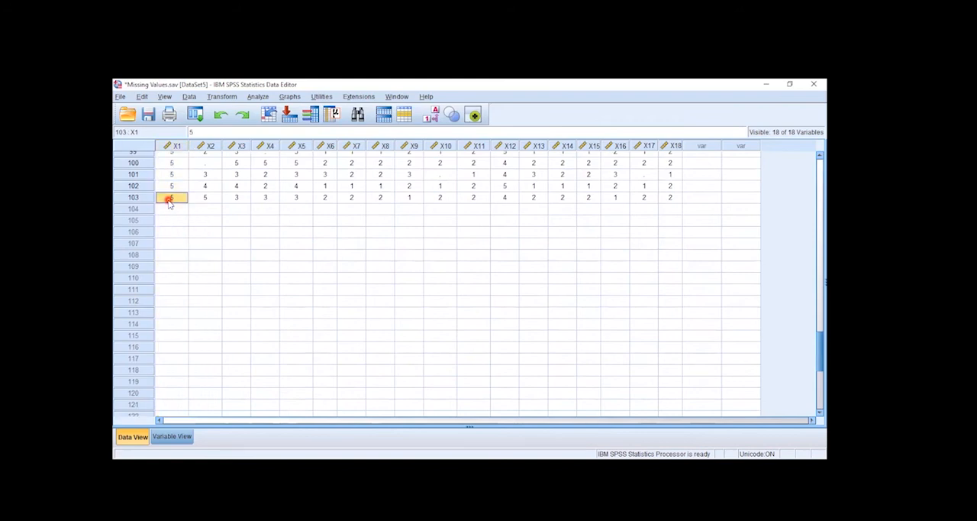
pyautogui.moveTo(823, 349); pyautogui.dragTo(821, 148)
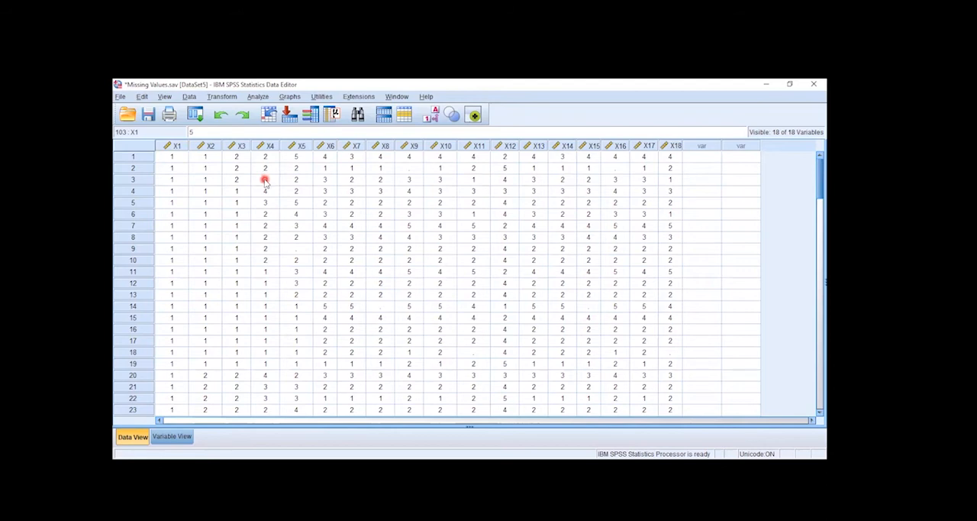
pyautogui.click(174, 147)
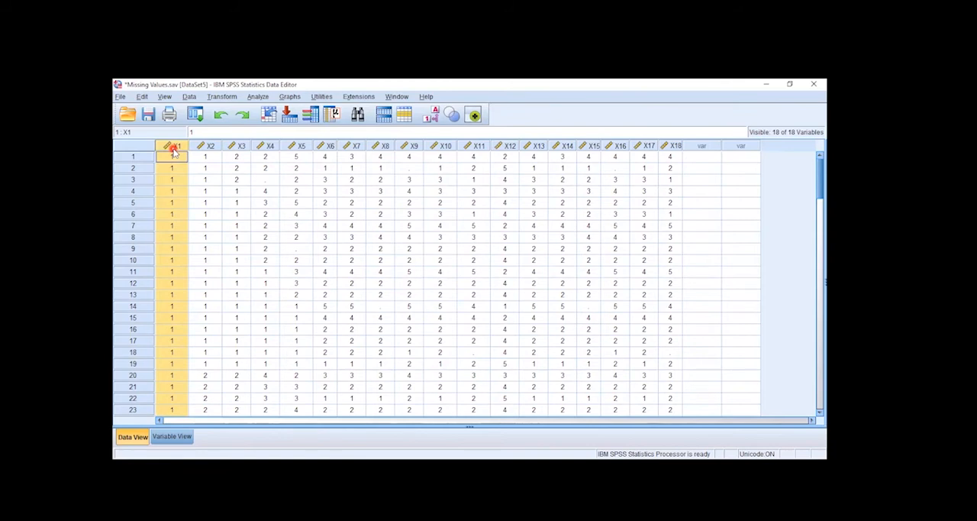
# Sort the dataset by variable X4 in ascending order to bring its empty cells to the beginning.
pyautogui.click(265, 146)
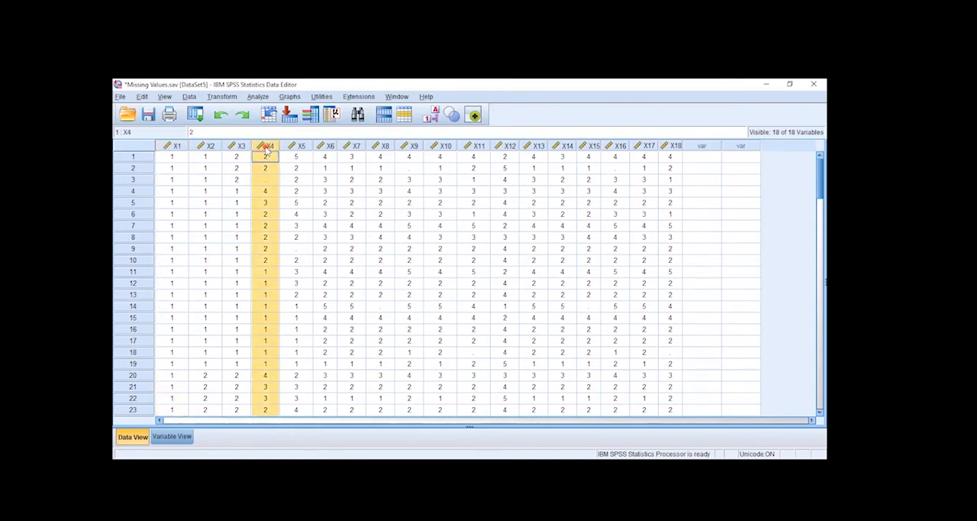
pyautogui.click(262, 181)
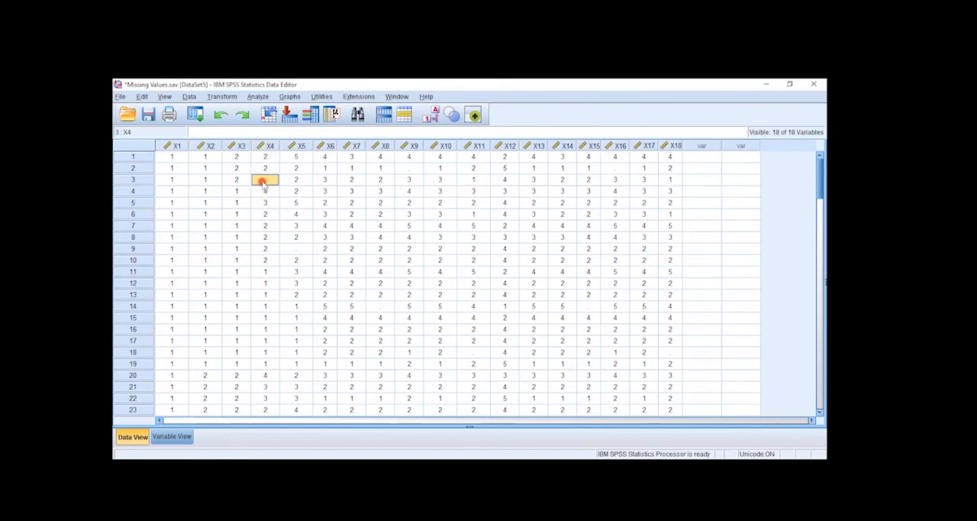
pyautogui.click(268, 146)
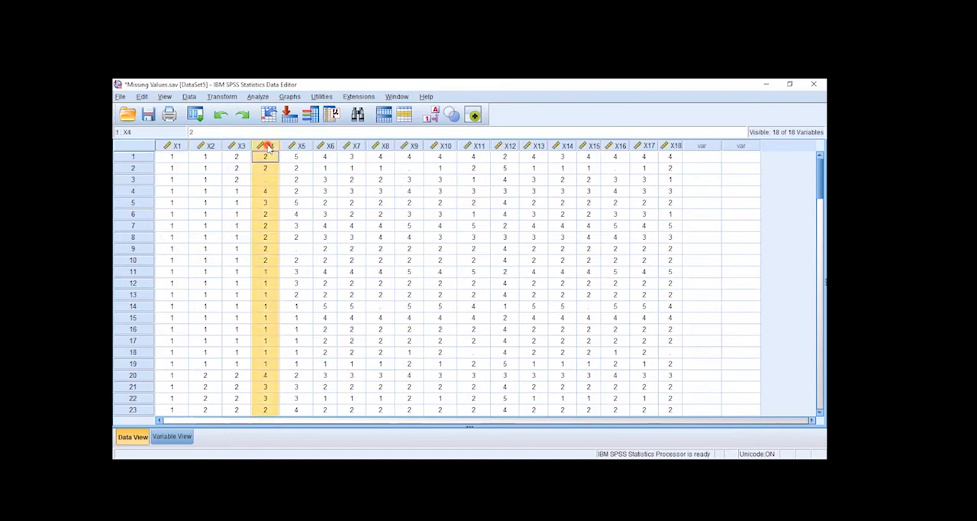
pyautogui.rightClick(268, 148)
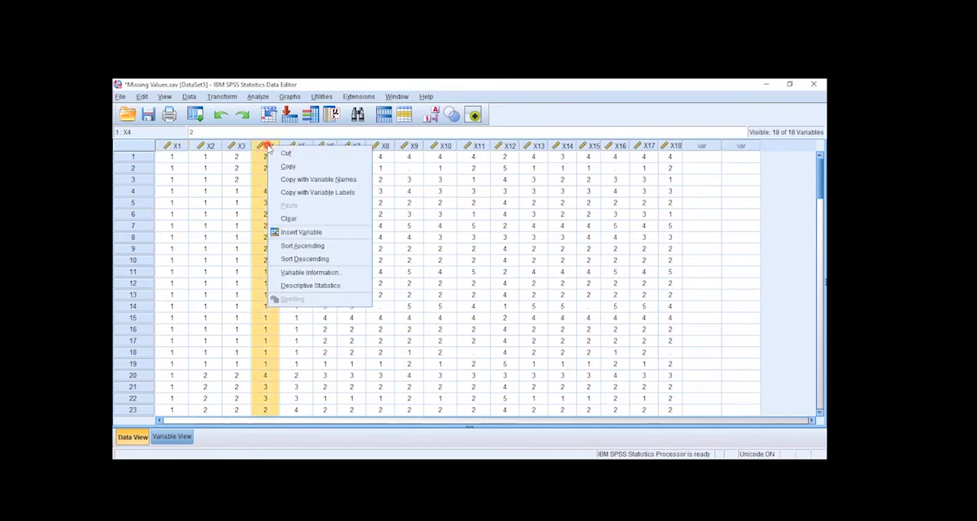
pyautogui.click(299, 246)
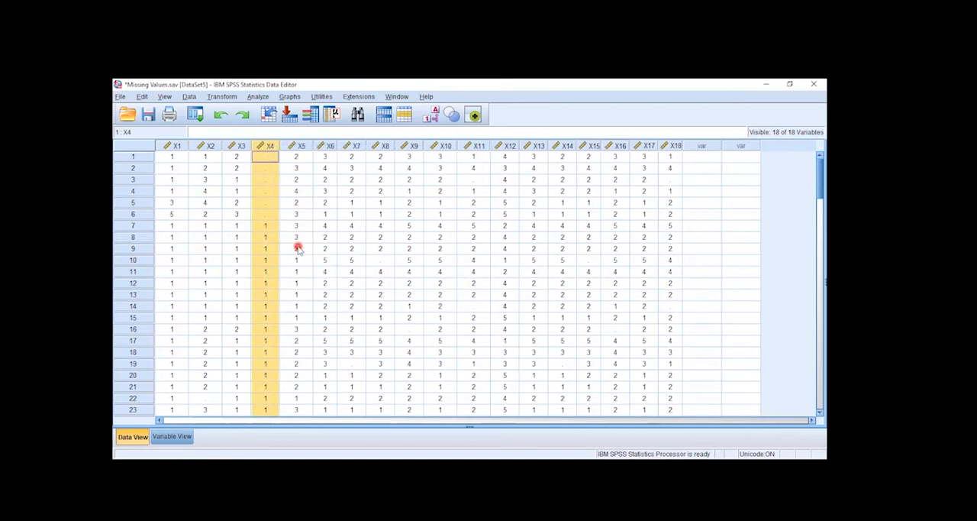
# Examine the missing values of X4 in cases 1 to 6.
pyautogui.click(281, 257)
pyautogui.moveTo(266, 157); pyautogui.dragTo(263, 219)
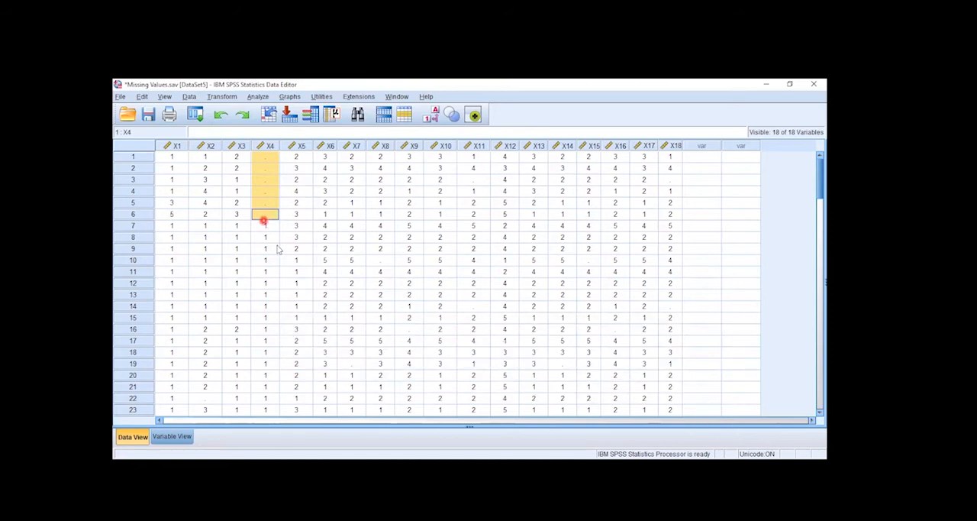
pyautogui.click(275, 248)
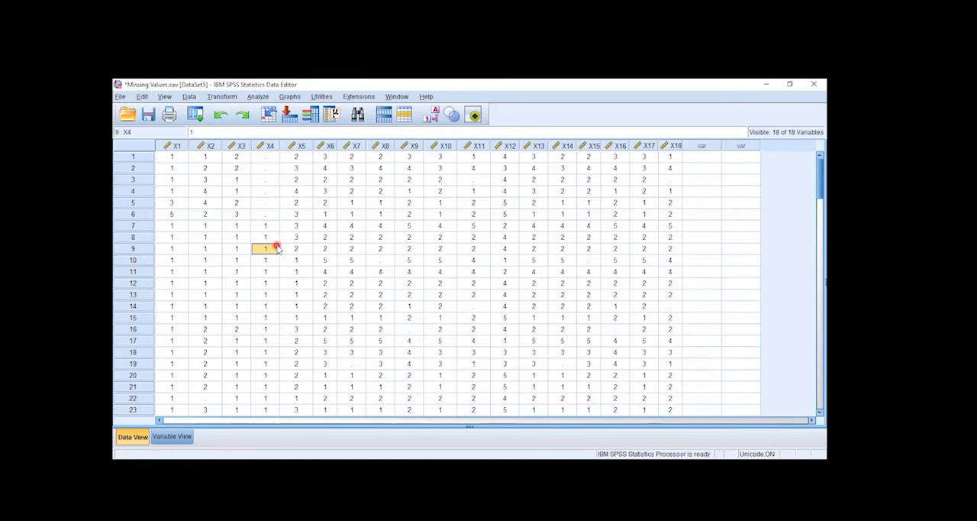
pyautogui.click(261, 146)
pyautogui.rightClick(261, 146)
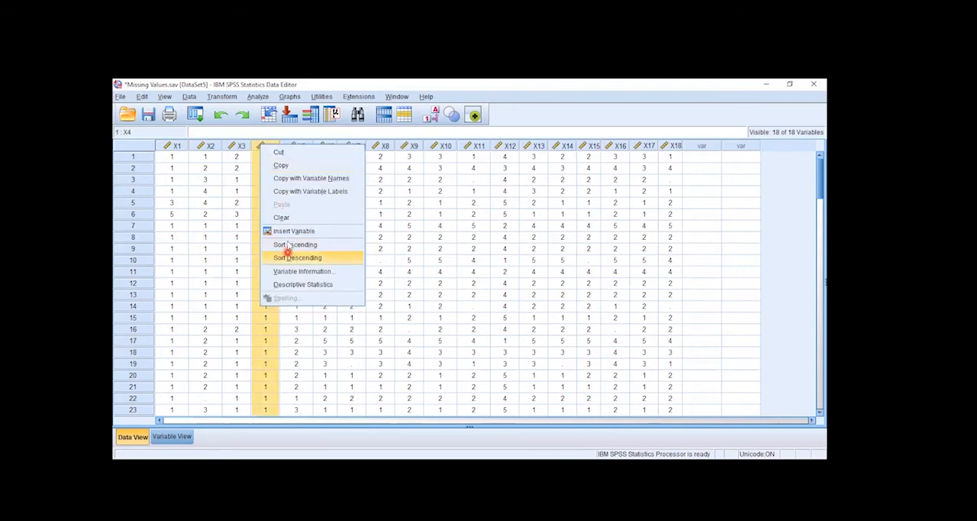
pyautogui.click(410, 239)
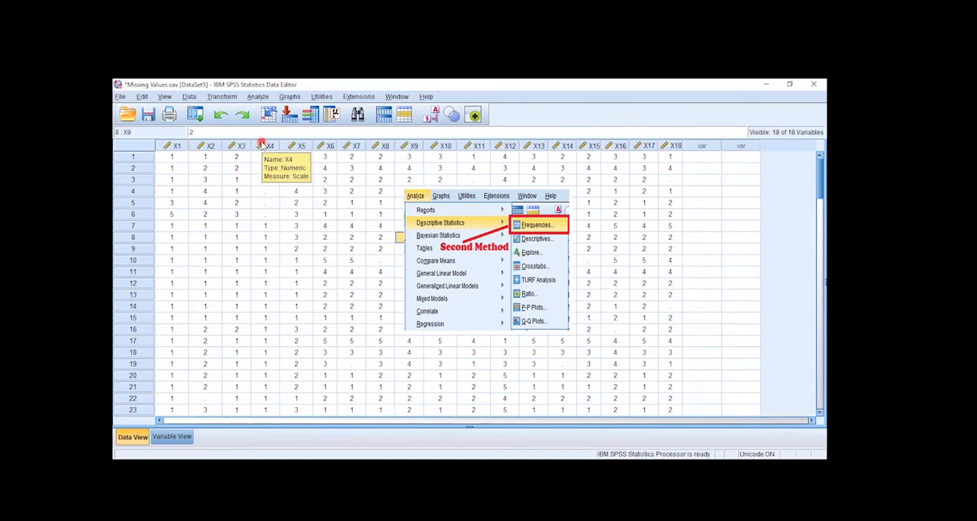
# Set up a Frequencies analysis with all variables X1 to X18 and no optional statistics selected.
pyautogui.click(259, 97)
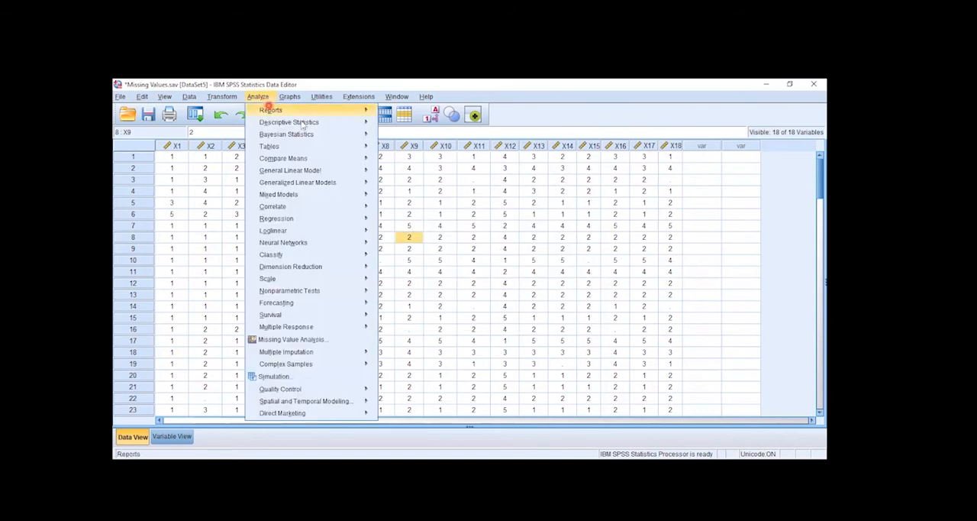
pyautogui.moveTo(369, 125)
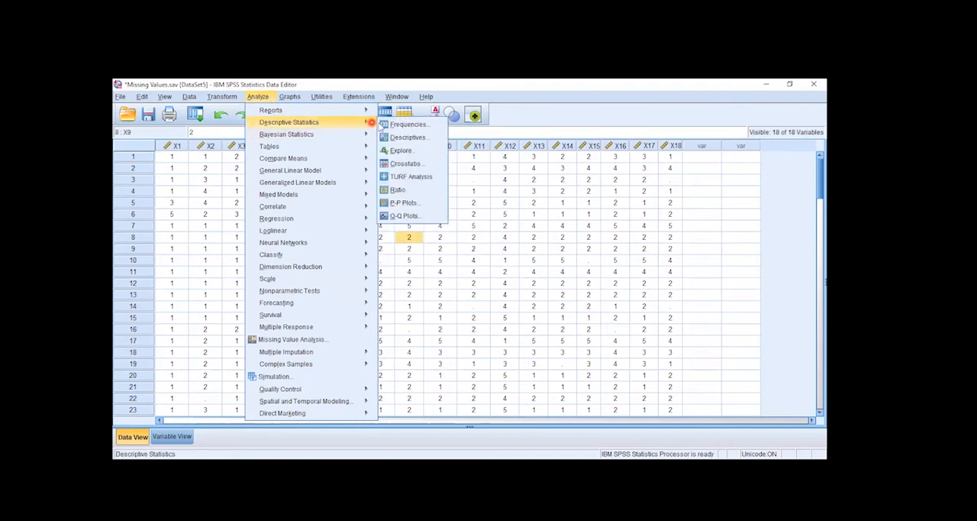
pyautogui.click(432, 124)
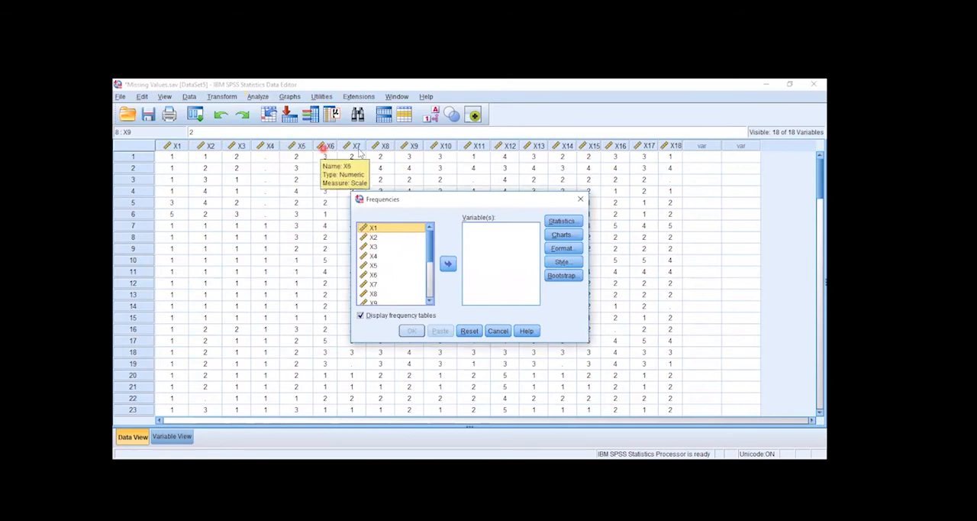
pyautogui.click(372, 274)
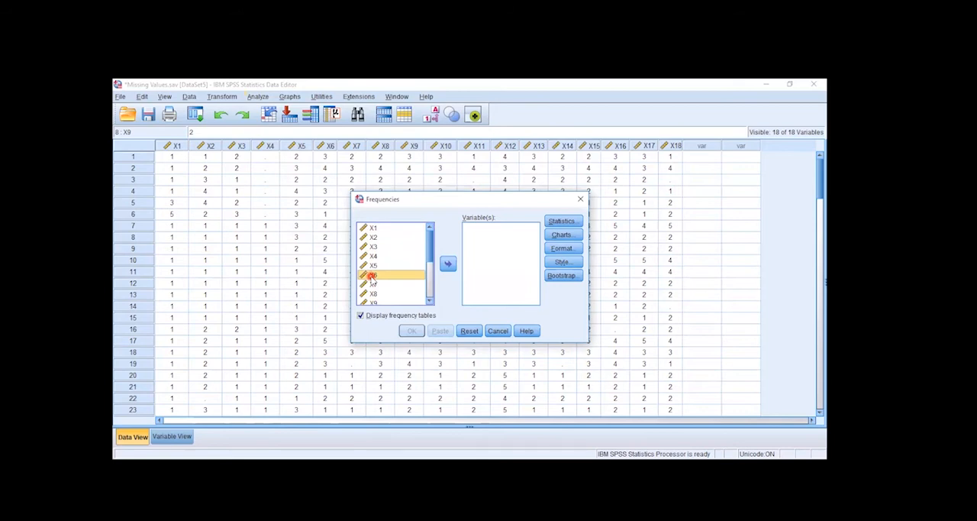
pyautogui.hotkey('ctrl', 'a')
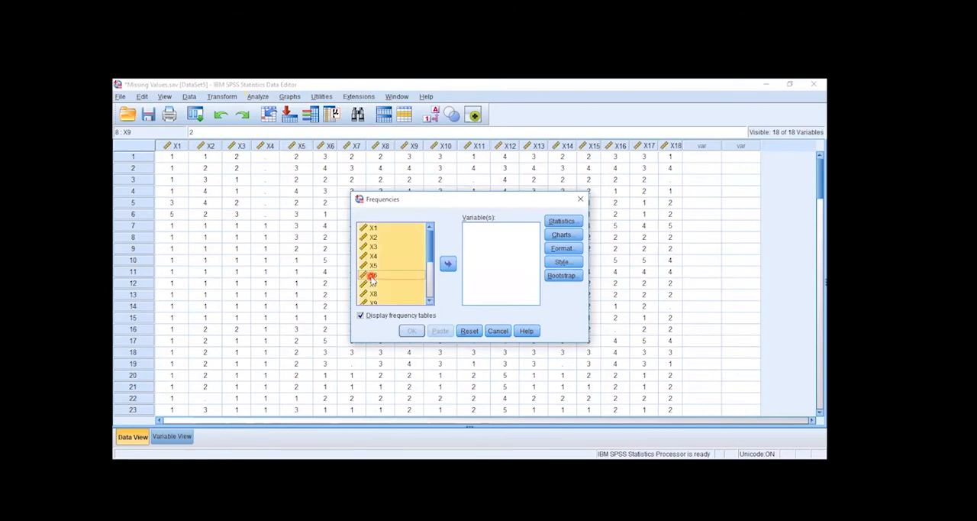
pyautogui.click(447, 266)
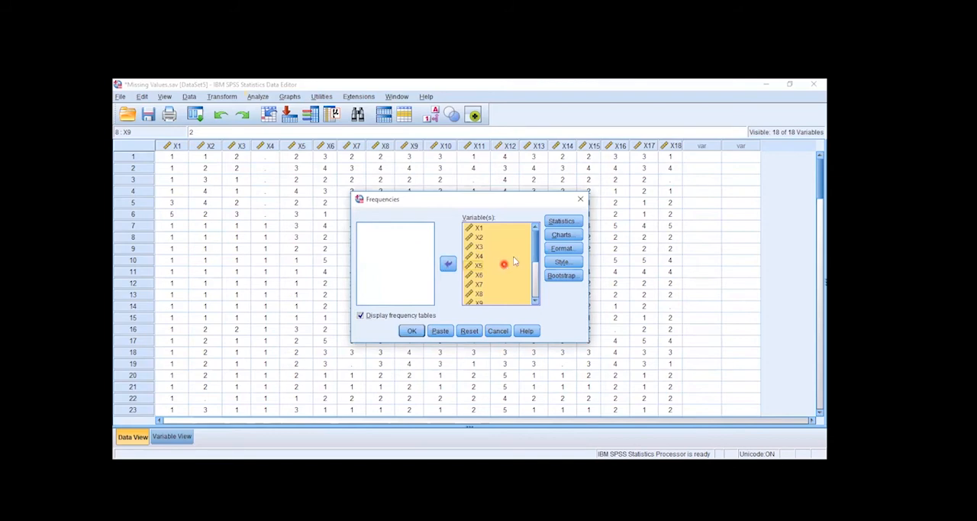
pyautogui.click(557, 223)
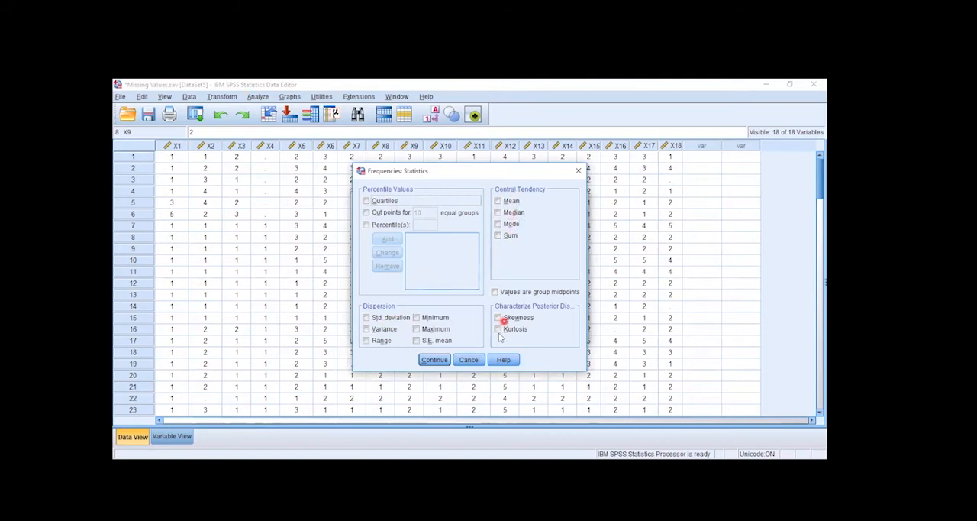
pyautogui.click(433, 360)
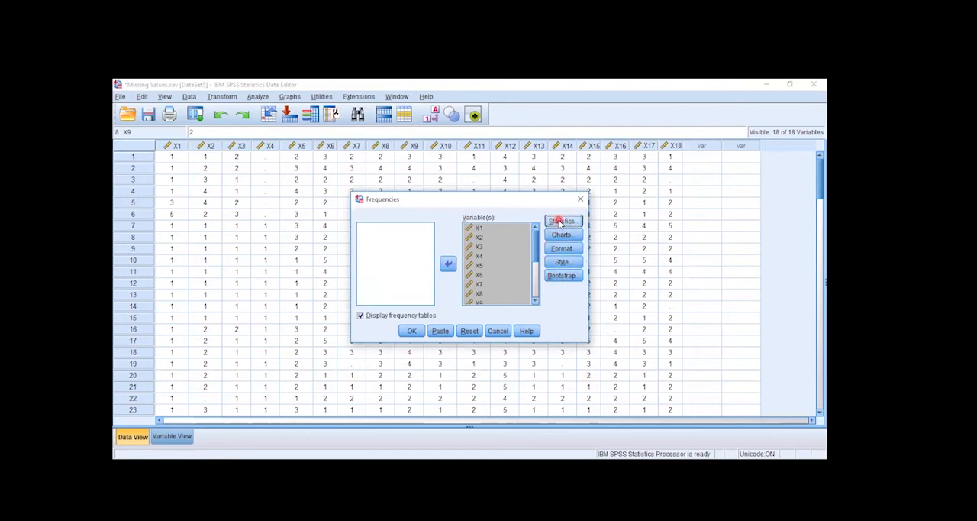
# Turn off the display of frequency tables for the analysis and dismiss the output notice.
pyautogui.click(361, 316)
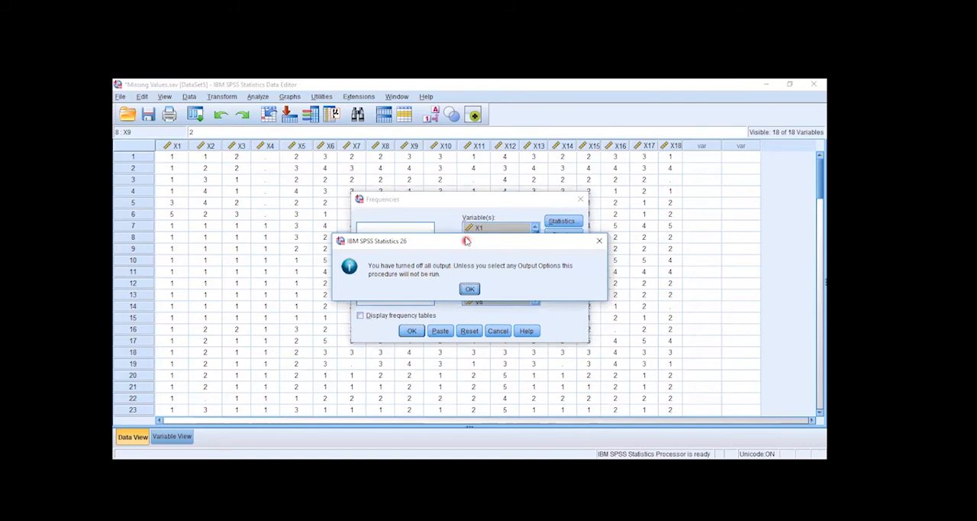
pyautogui.moveTo(463, 244); pyautogui.dragTo(421, 351)
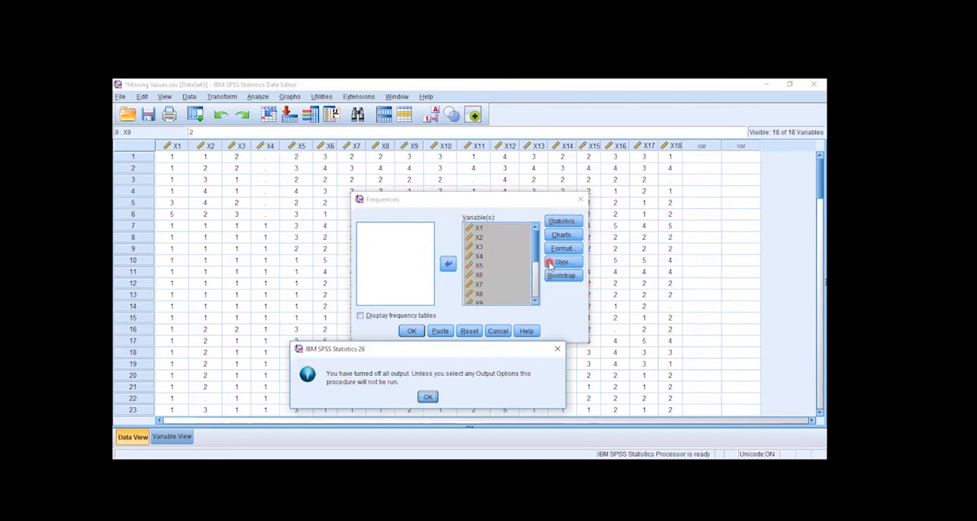
pyautogui.click(360, 315)
pyautogui.moveTo(371, 348); pyautogui.dragTo(365, 266)
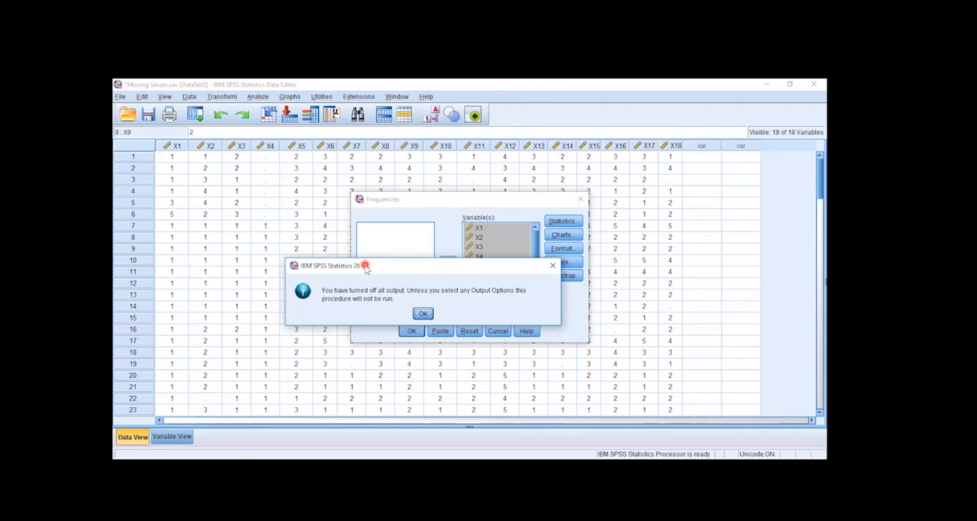
pyautogui.click(422, 314)
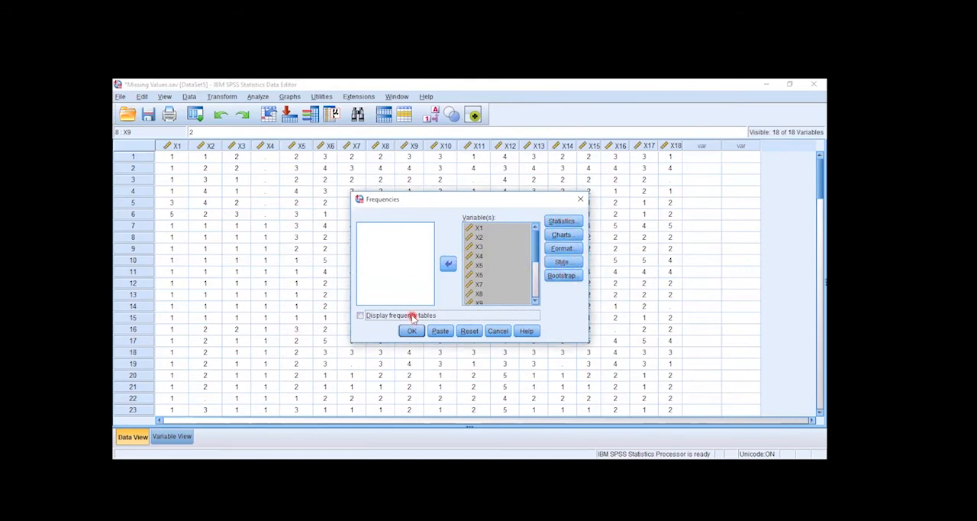
# Turn the display of frequency tables back on and run the Frequencies analysis for X1 to X18.
pyautogui.click(413, 316)
pyautogui.click(411, 330)
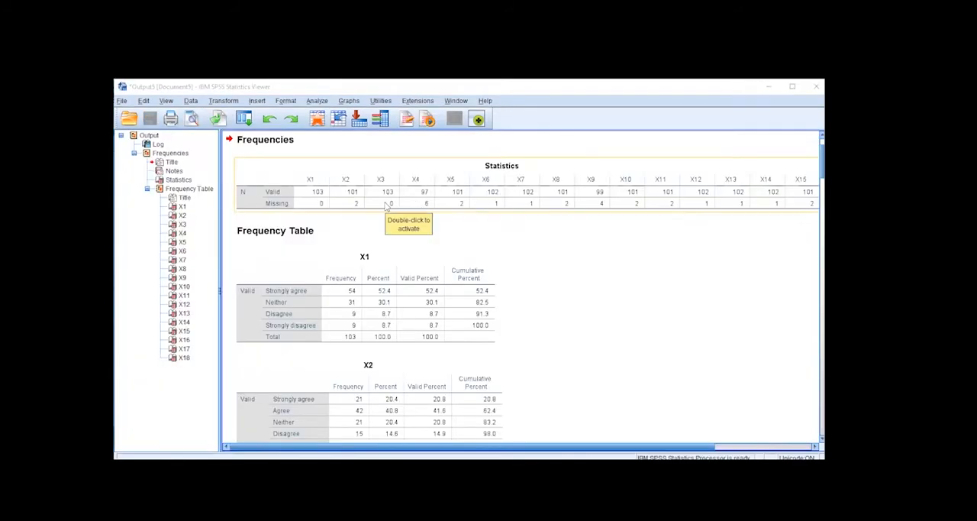
# Examine the valid and missing counts of X1 to X18 in the Statistics table and the frequency table of X4.
pyautogui.click(170, 161)
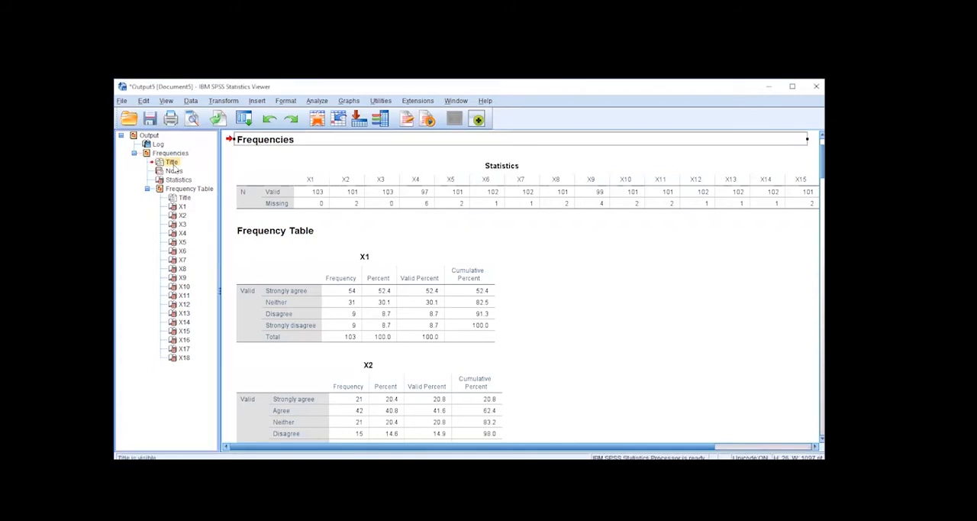
pyautogui.click(173, 171)
pyautogui.click(176, 180)
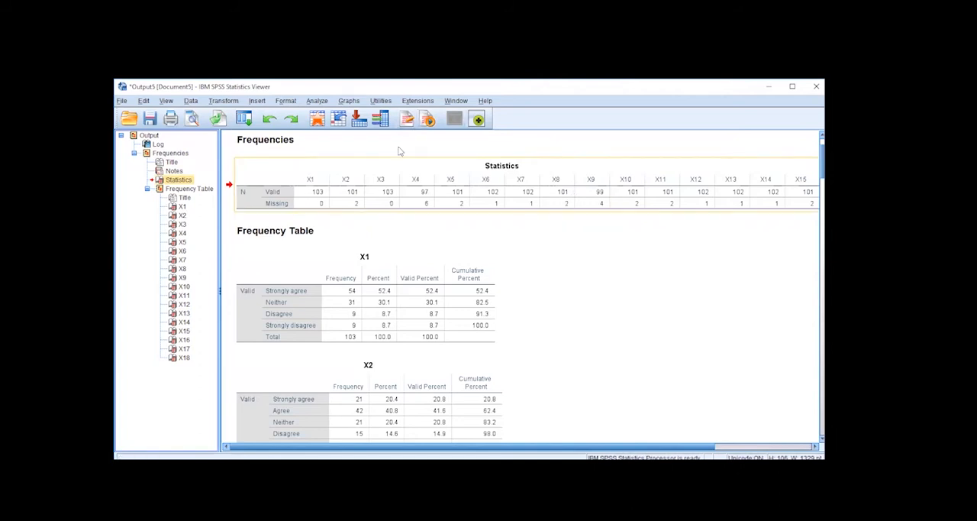
pyautogui.doubleClick(309, 192)
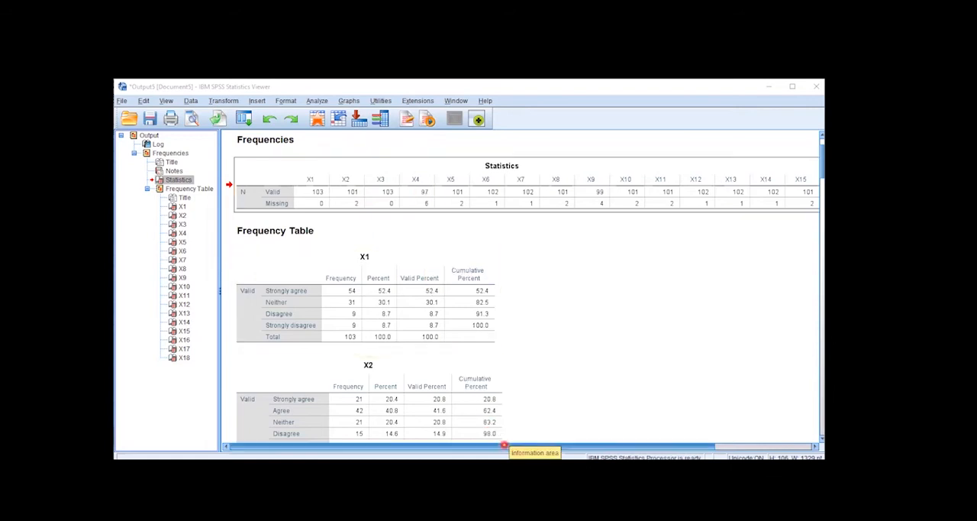
pyautogui.moveTo(534, 446); pyautogui.dragTo(631, 445)
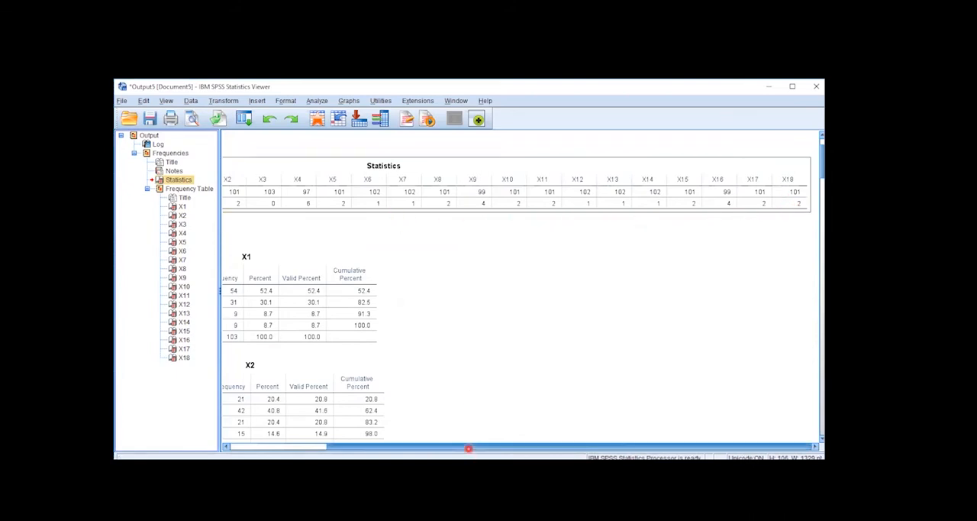
pyautogui.moveTo(467, 447); pyautogui.dragTo(368, 447)
pyautogui.click(346, 313)
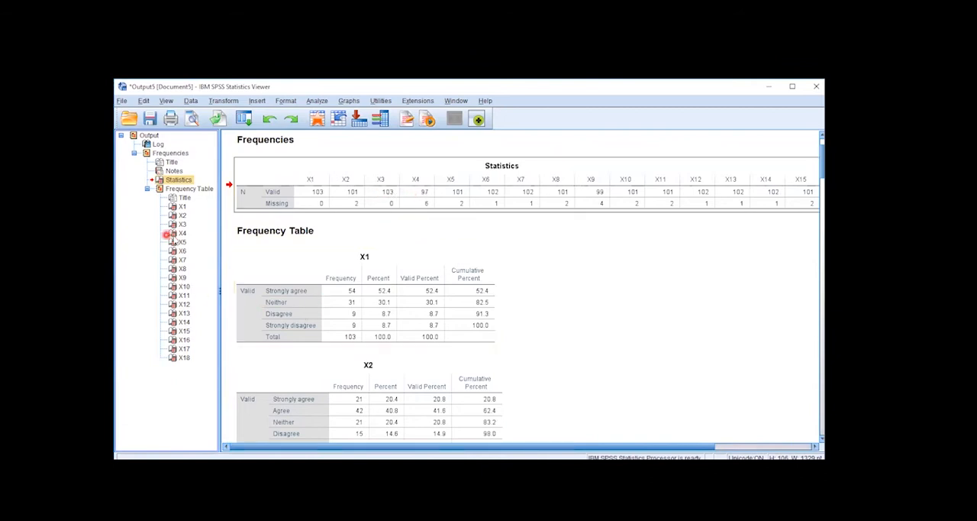
pyautogui.click(183, 233)
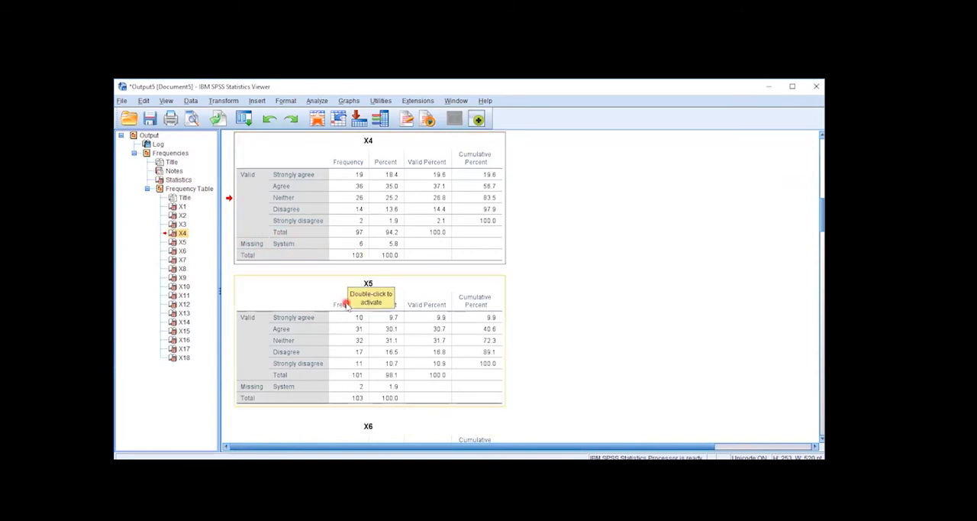
pyautogui.scroll(10, 359, 301)
pyautogui.scroll(1, 345, 304)
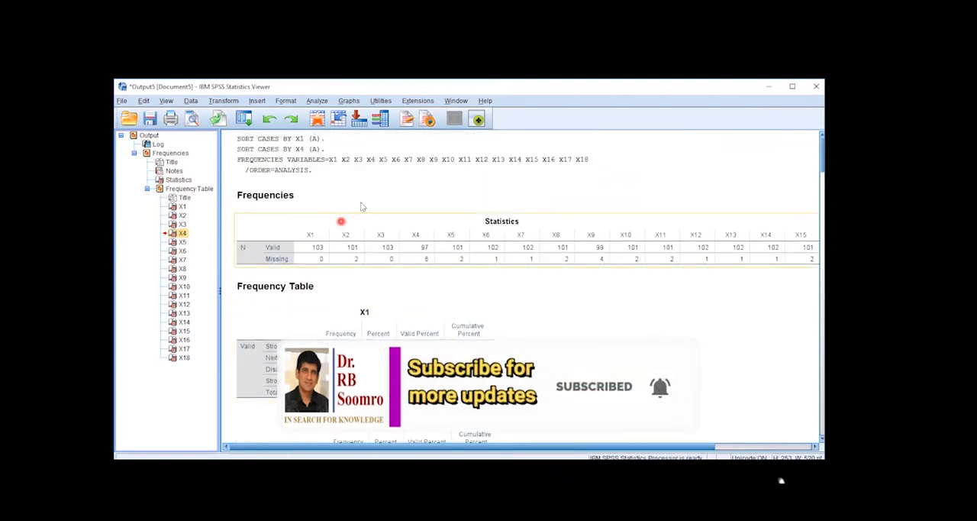
pyautogui.click(472, 322)
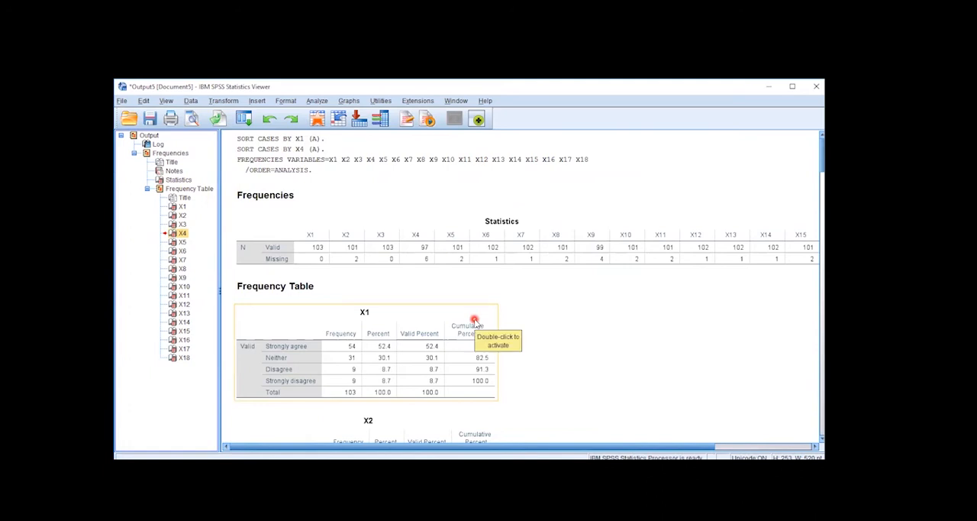
pyautogui.click(518, 85)
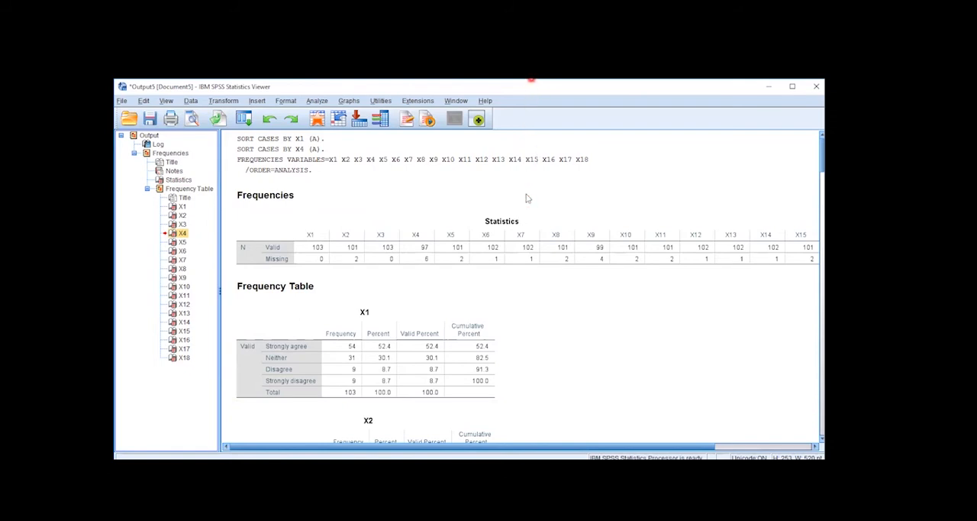
# Select the entire dataset in the SPSS Data Editor, and switch to the Excel workbook Book1 to inspect the blank cell P4.
pyautogui.hotkey('alt', 'Tab')
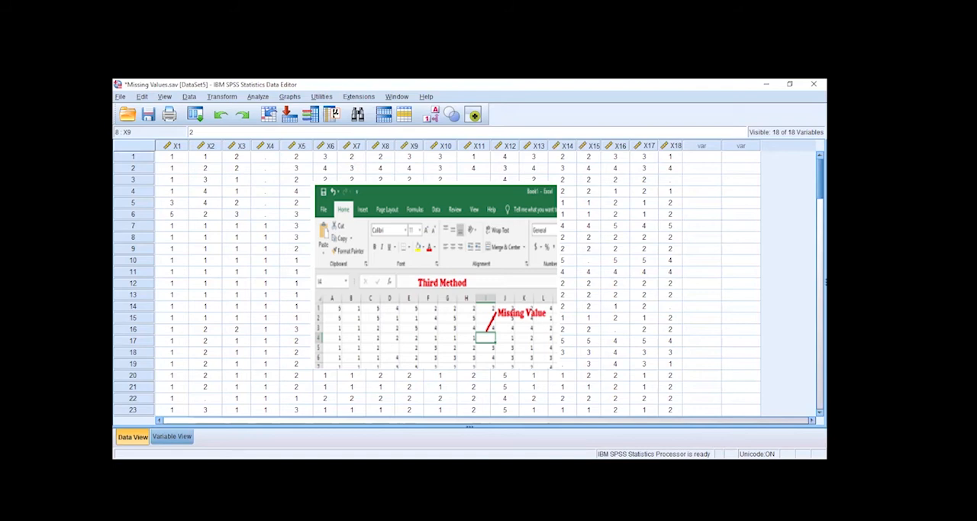
pyautogui.hotkey('ctrl', 'a')
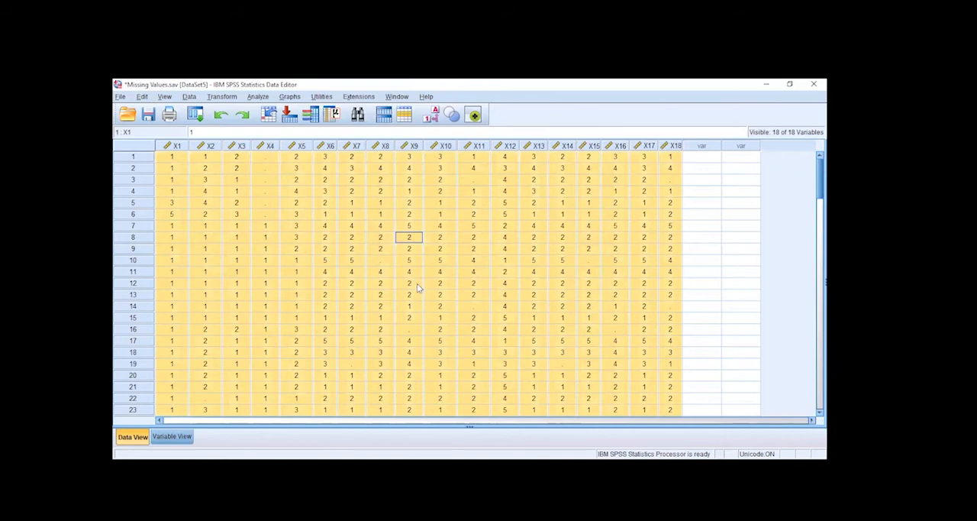
pyautogui.hotkey('alt', 'Tab')
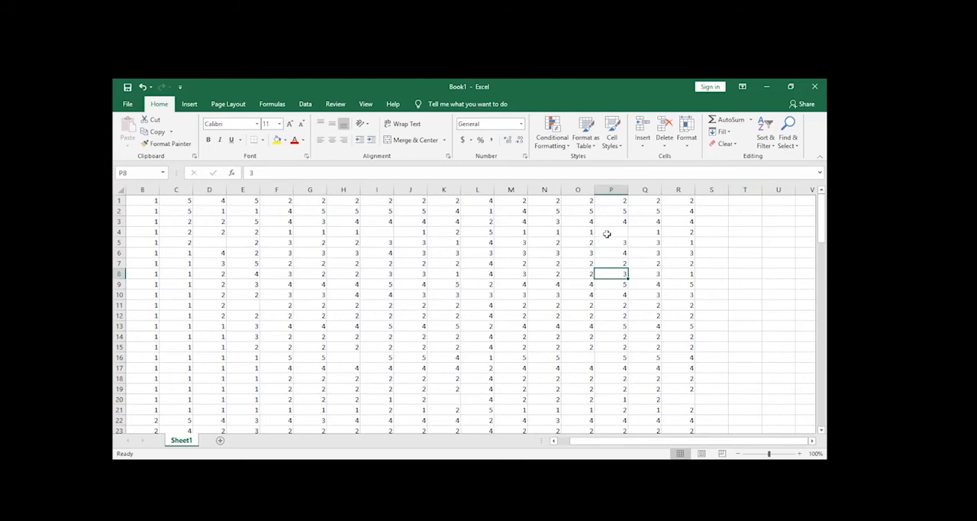
pyautogui.click(581, 234)
pyautogui.click(603, 232)
pyautogui.click(585, 233)
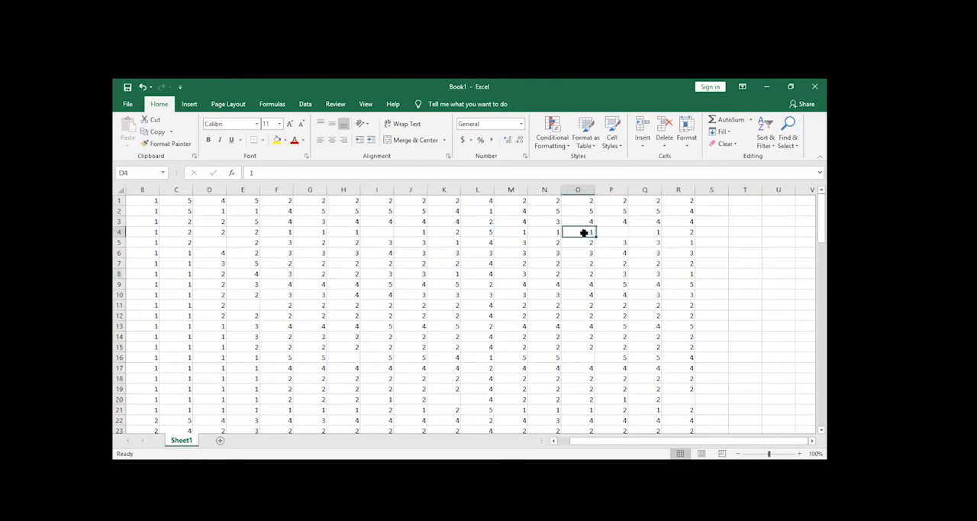
# Start a formula in cell S1, the first empty column beside the data.
pyautogui.click(709, 190)
pyautogui.click(709, 201)
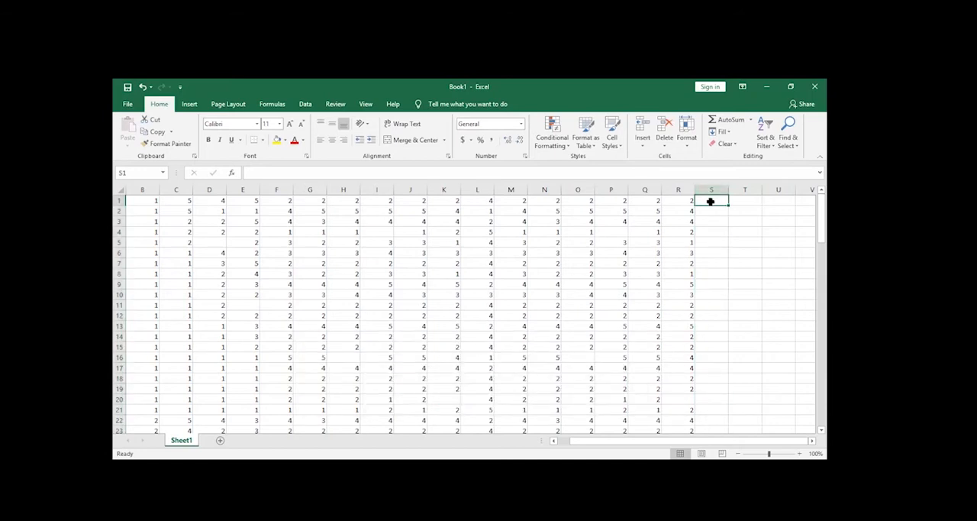
pyautogui.write('=')
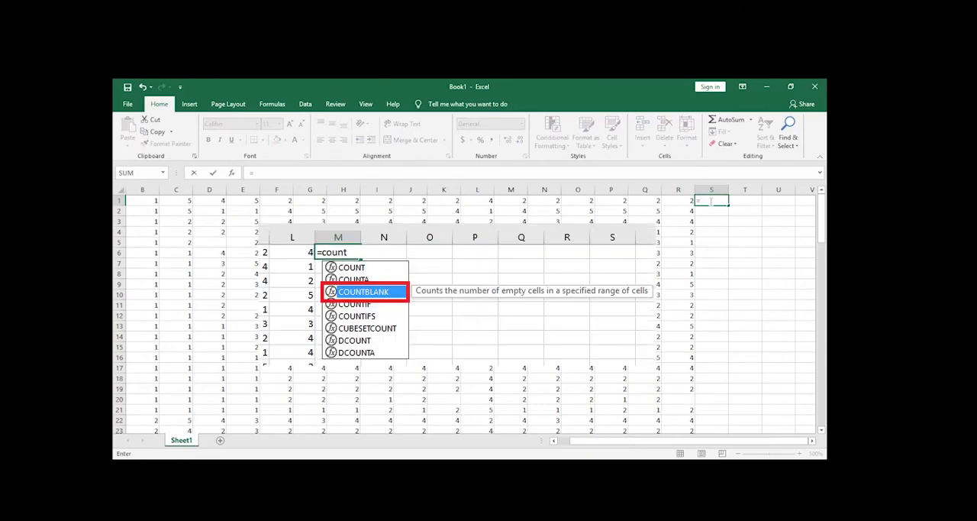
pyautogui.write('baln')
pyautogui.press('BackSpace')
pyautogui.press('BackSpace')
pyautogui.press('BackSpace')
pyautogui.write('lan')
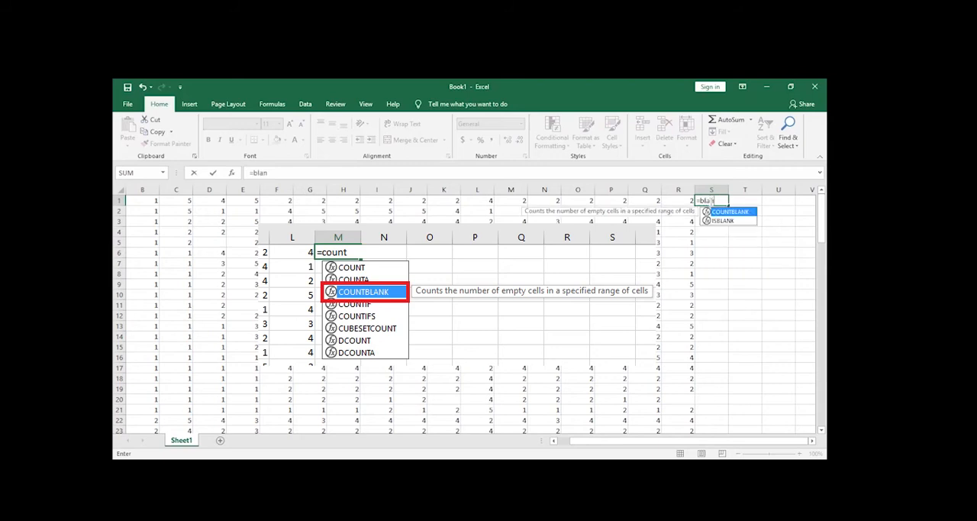
pyautogui.press('BackSpace')
pyautogui.press('BackSpace')
pyautogui.press('BackSpace')
pyautogui.press('BackSpace')
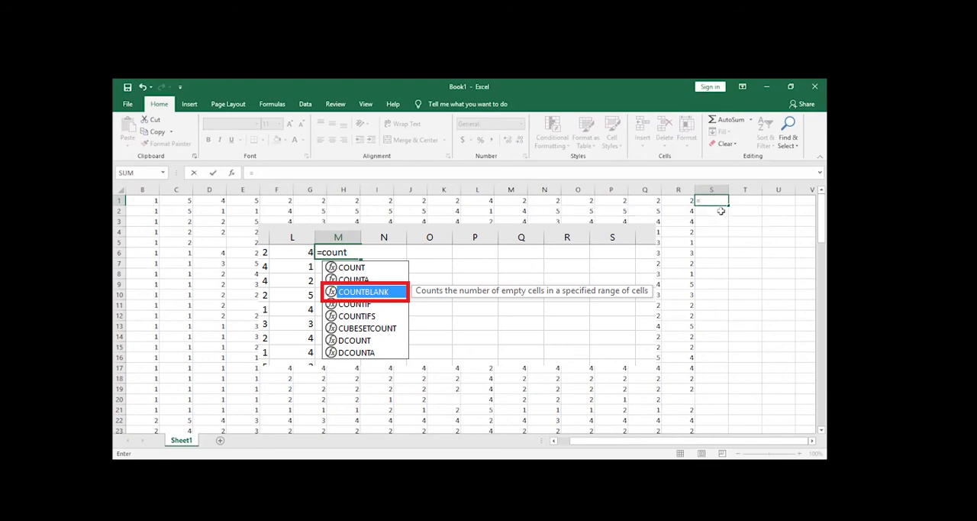
# Complete the formula in S1 as =COUNTBLANK(A1:R1) to count the blank cells in row 1.
pyautogui.write('countb')
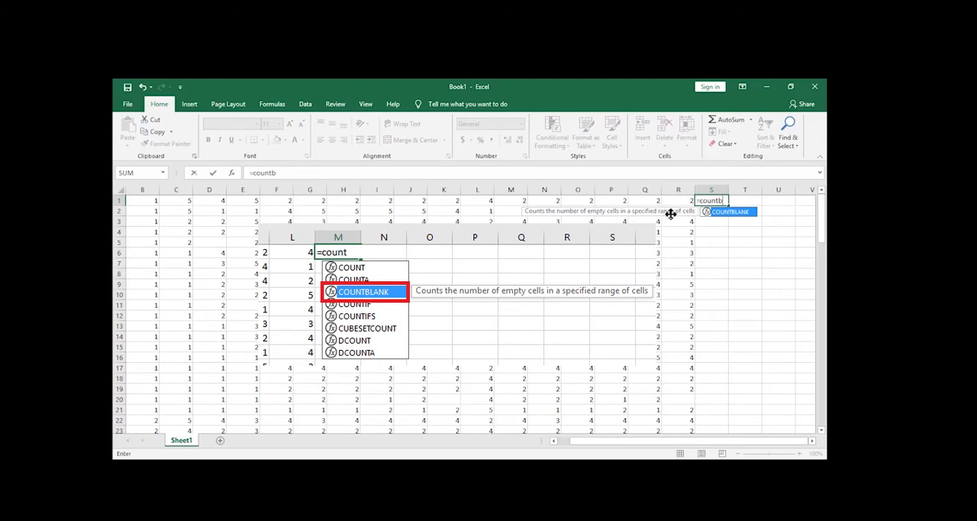
pyautogui.doubleClick(718, 215)
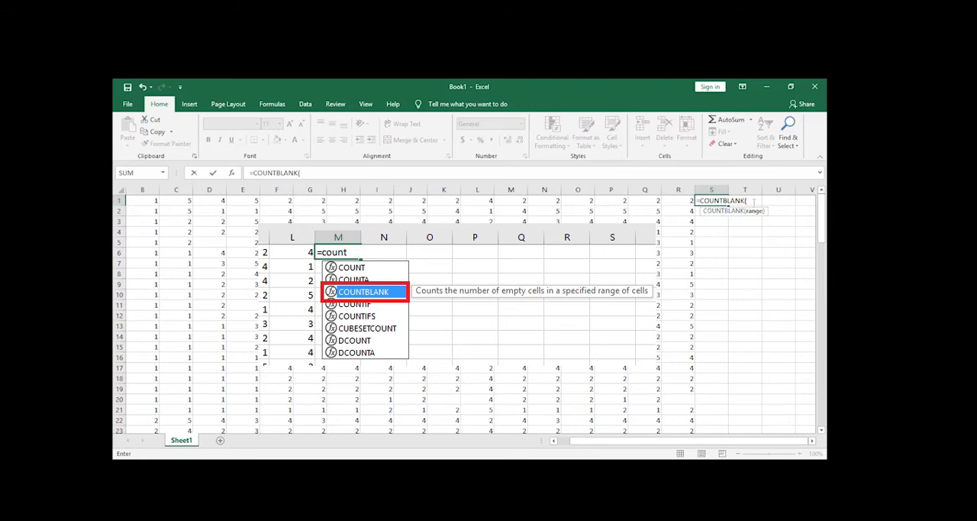
pyautogui.click(691, 200)
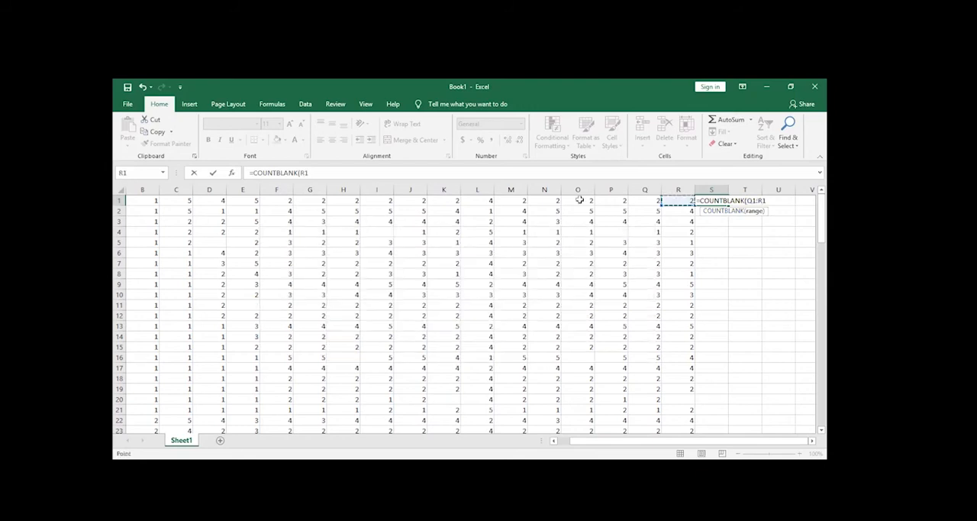
pyautogui.moveTo(323, 202); pyautogui.dragTo(180, 200)
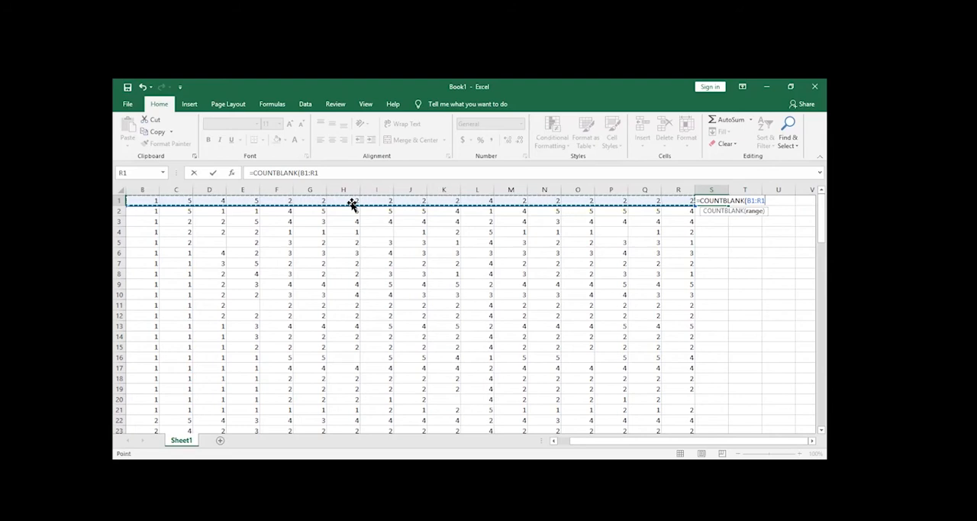
pyautogui.hotkey('shift', 'Left')
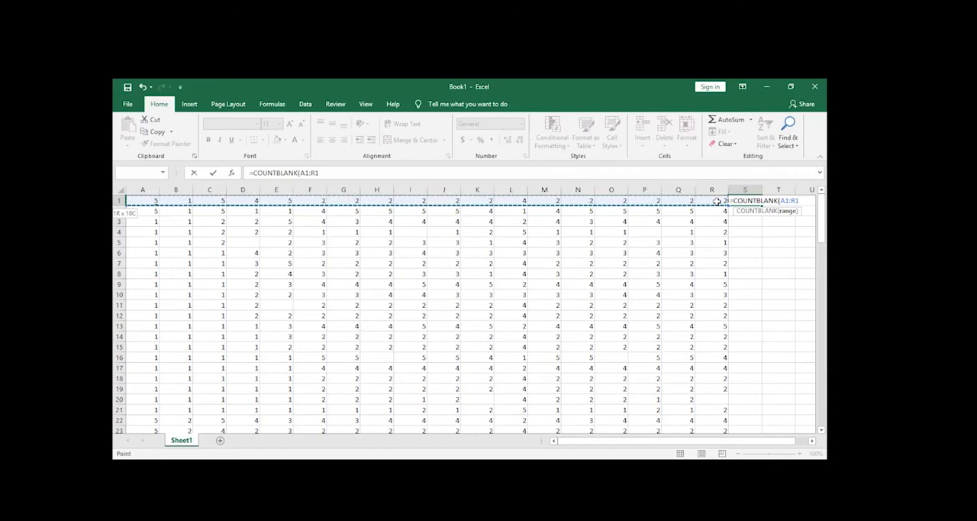
pyautogui.write(')')
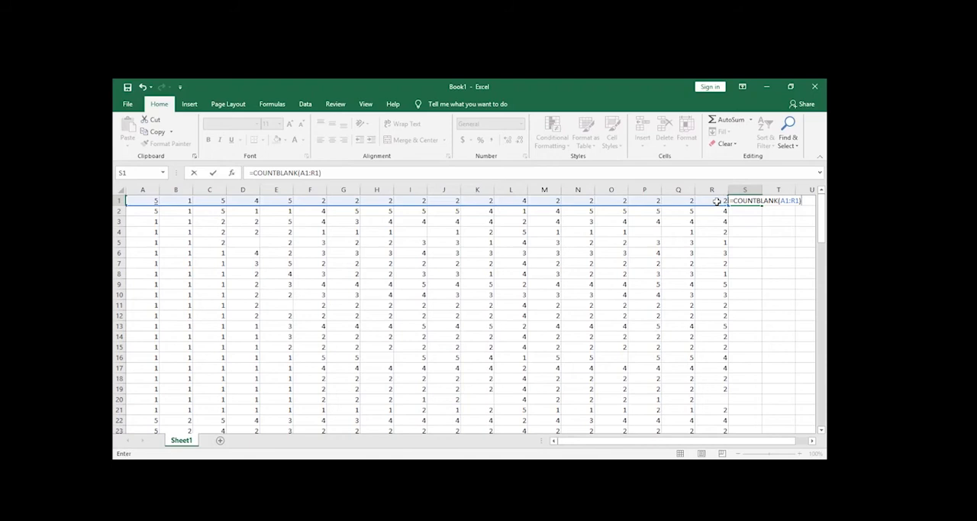
# Clear the COUNTBLANK range in S1, enter it again as A1:R1 and commit the formula.
pyautogui.press('BackSpace')
pyautogui.press('BackSpace')
pyautogui.press('BackSpace')
pyautogui.press('BackSpace')
pyautogui.press('BackSpace')
pyautogui.press('BackSpace')
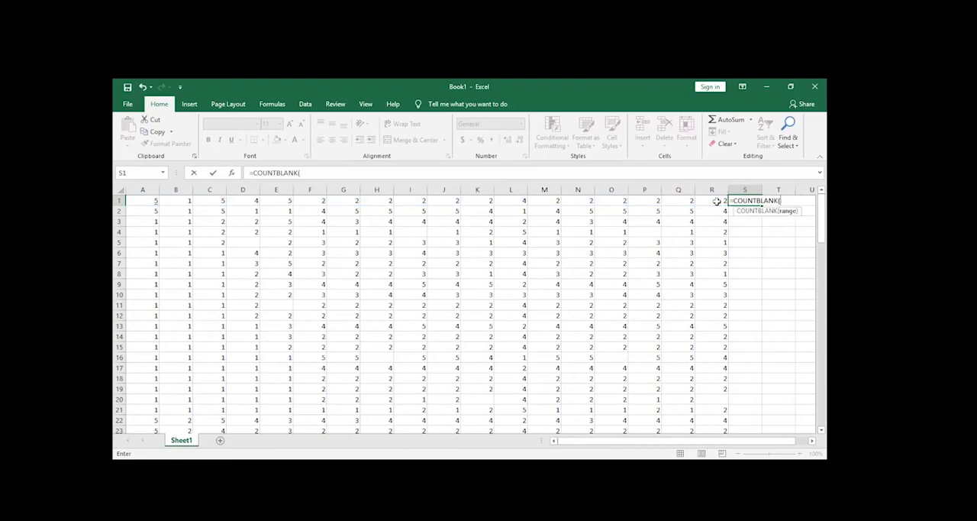
pyautogui.write('A1:')
pyautogui.click(716, 201)
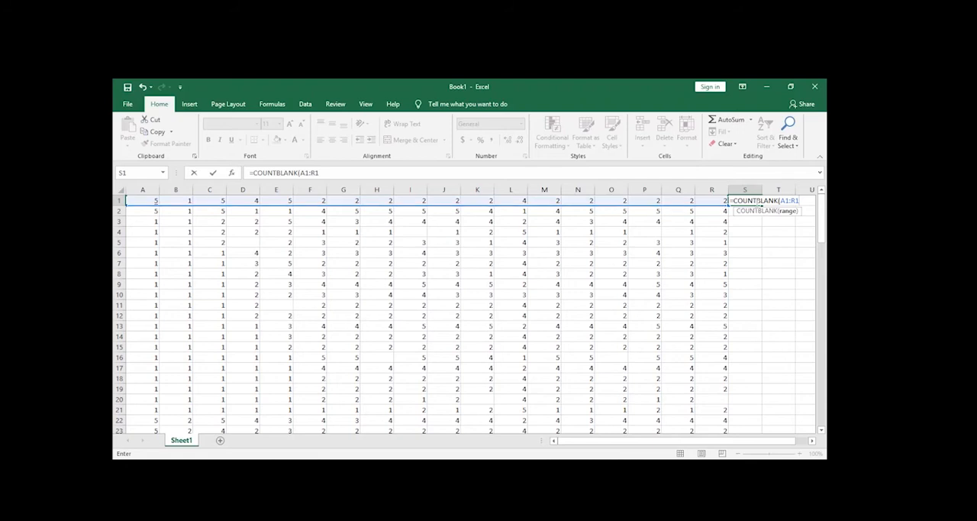
pyautogui.press('Return')
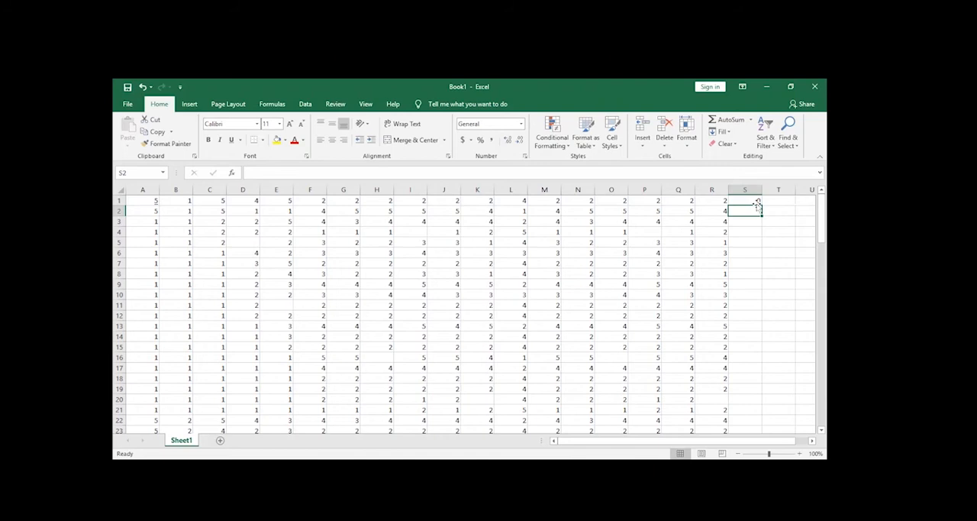
# Check the S1 result against row 1, and fill the COUNTBLANK formula down column S to row 103.
pyautogui.click(755, 200)
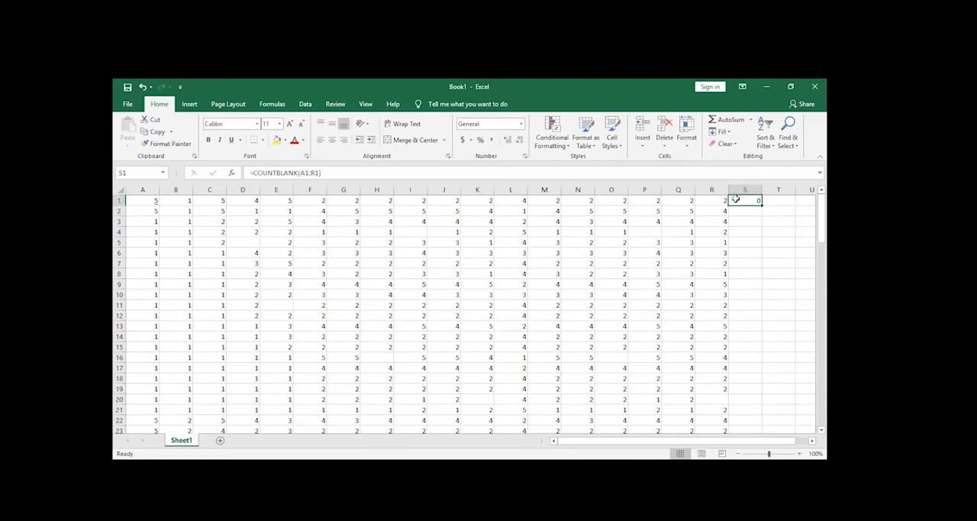
pyautogui.click(120, 200)
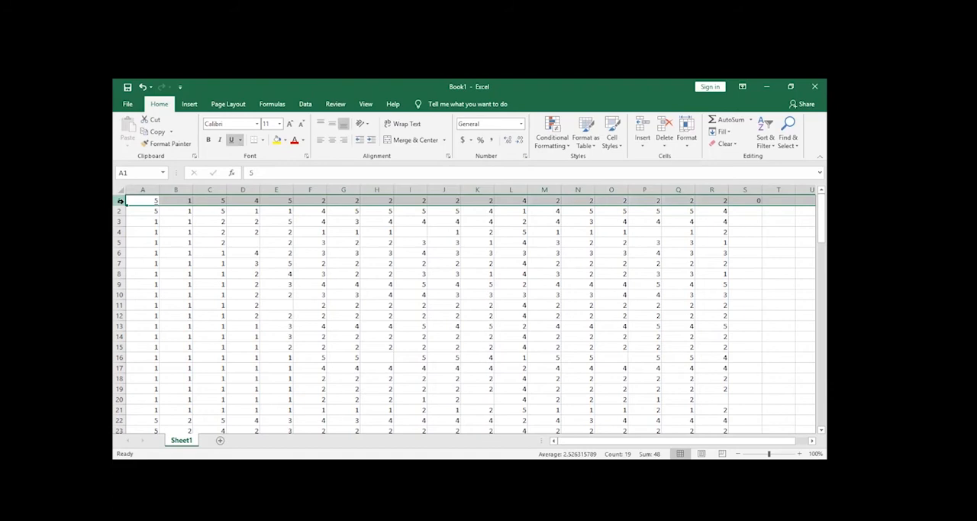
pyautogui.click(751, 232)
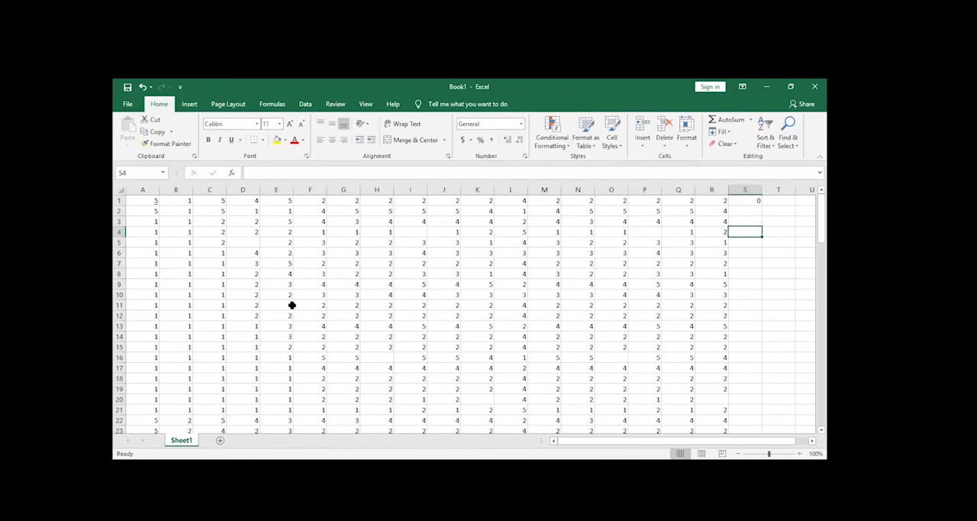
pyautogui.click(119, 222)
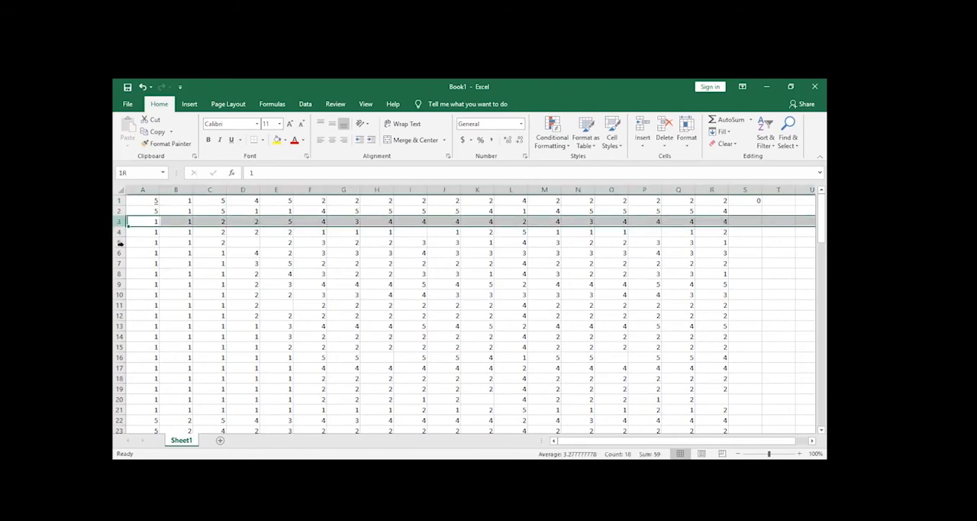
pyautogui.click(787, 262)
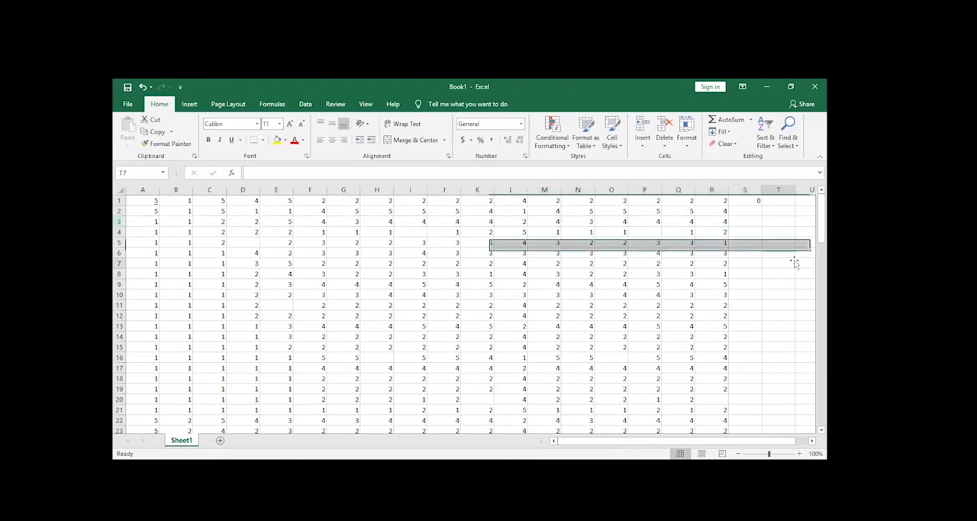
pyautogui.click(752, 201)
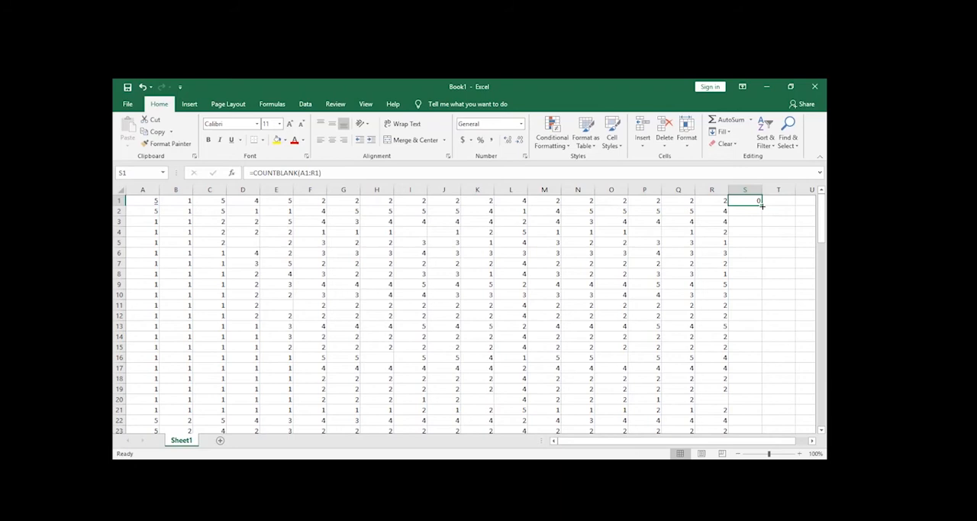
pyautogui.moveTo(761, 205)
pyautogui.mouseDown()
pyautogui.moveTo(761, 425)
pyautogui.moveTo(761, 392)
pyautogui.moveTo(761, 424)
pyautogui.moveTo(750, 410)
pyautogui.mouseUp()
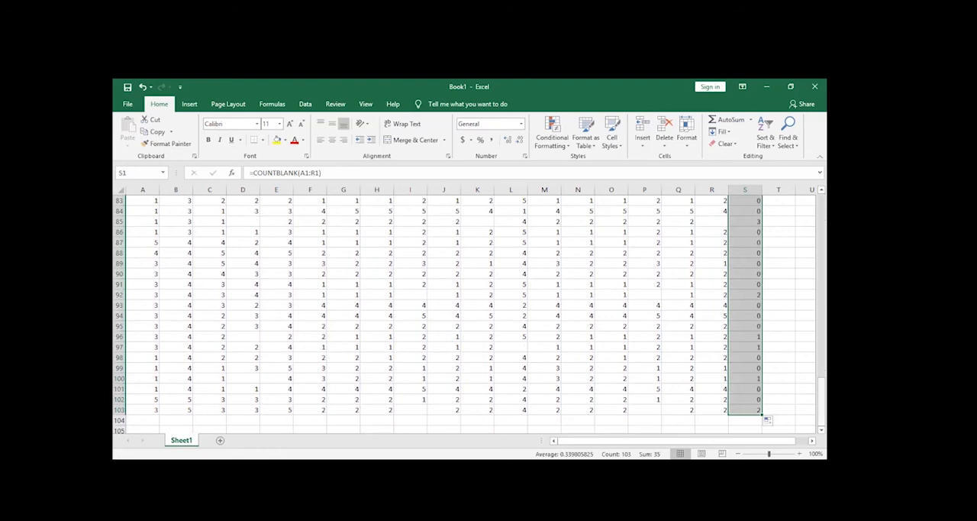
pyautogui.scroll(20, 774, 388)
pyautogui.click(798, 252)
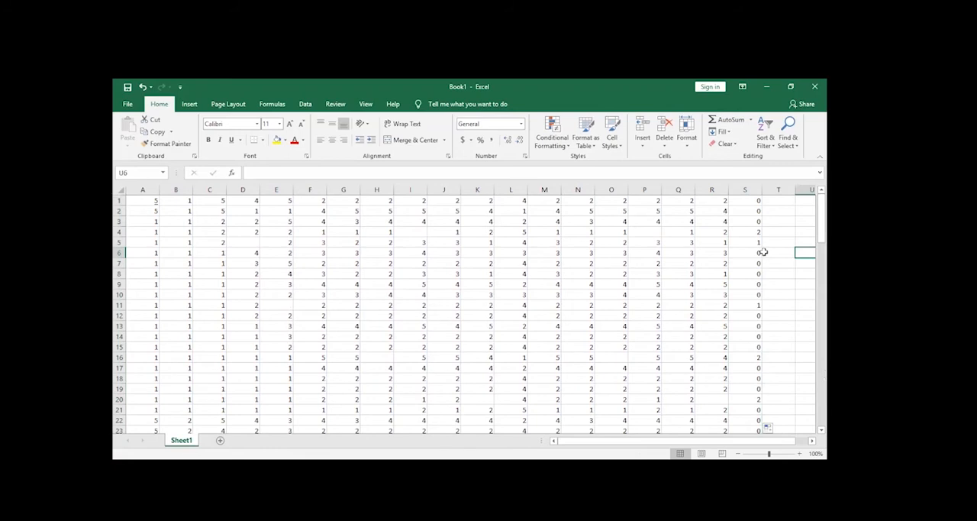
# Check the COUNTBLANK results in column S against rows 1 to 3 and against the blank cells I4 and P4 in row 4.
pyautogui.moveTo(739, 201); pyautogui.dragTo(156, 223)
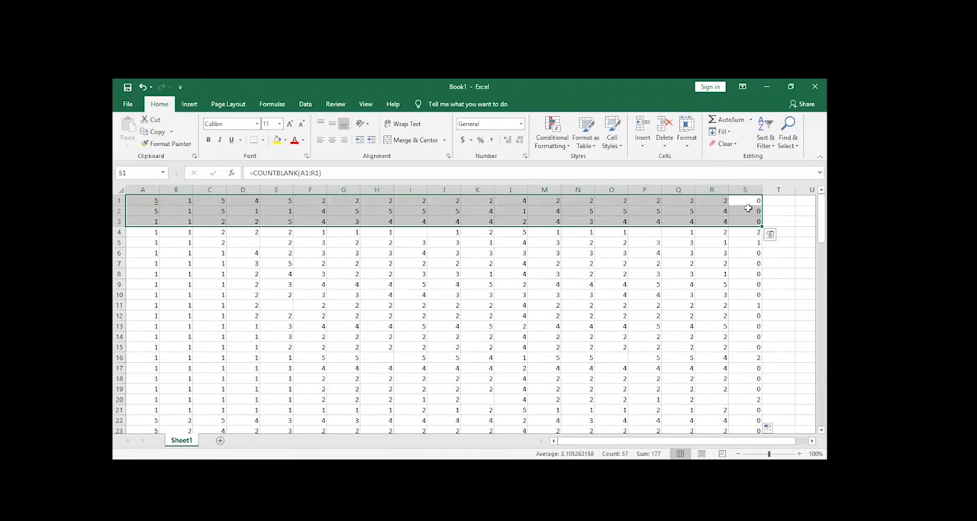
pyautogui.click(787, 219)
pyautogui.moveTo(745, 231); pyautogui.dragTo(130, 229)
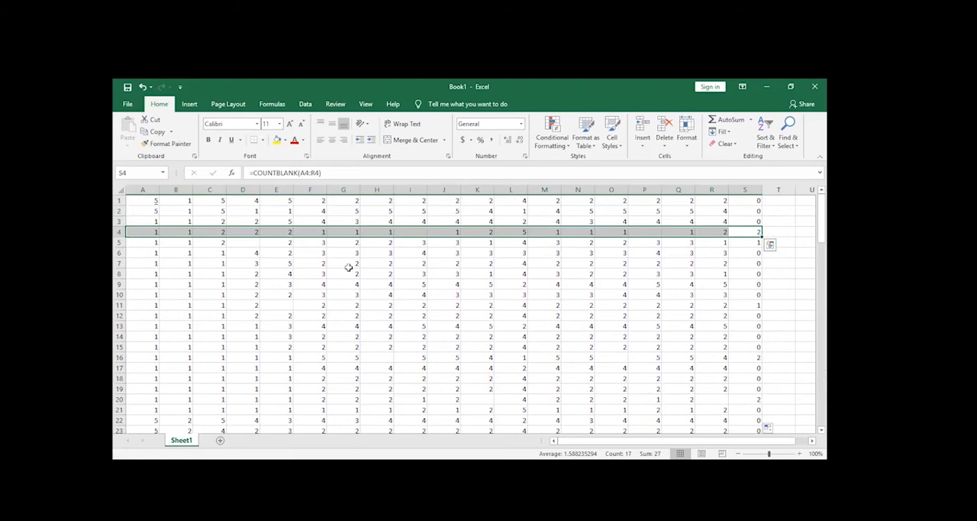
pyautogui.click(405, 272)
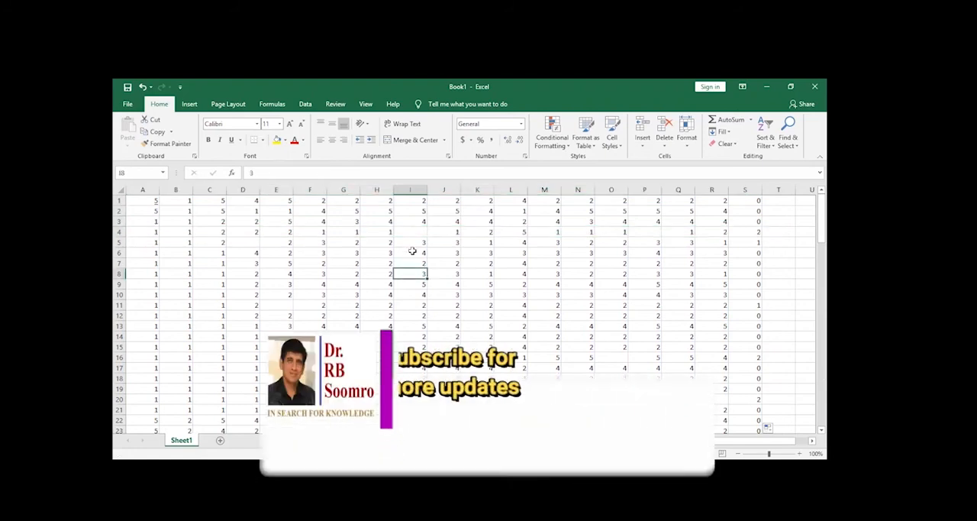
pyautogui.click(416, 232)
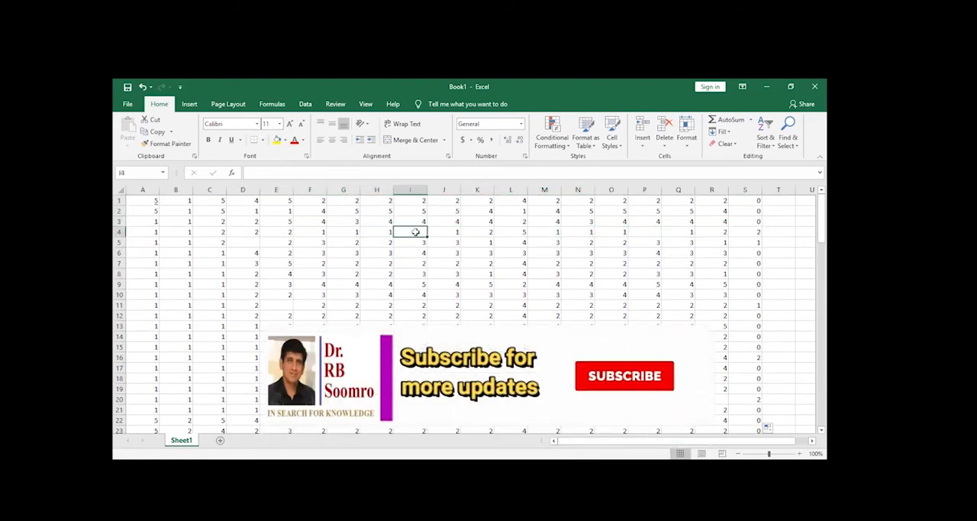
pyautogui.click(645, 232)
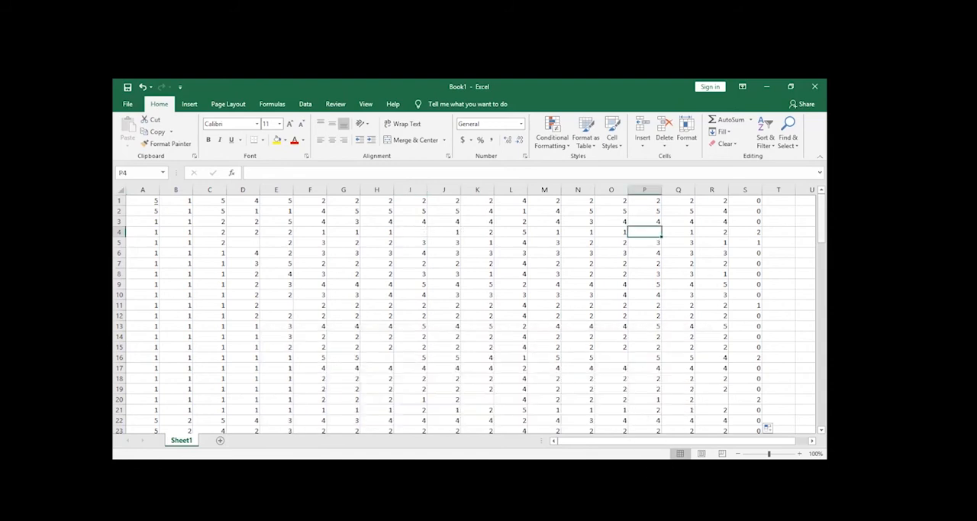
# Check the COUNTBLANK result in S33 against the blank cells O33 and H33 in that row.
pyautogui.moveTo(821, 219); pyautogui.dragTo(821, 266)
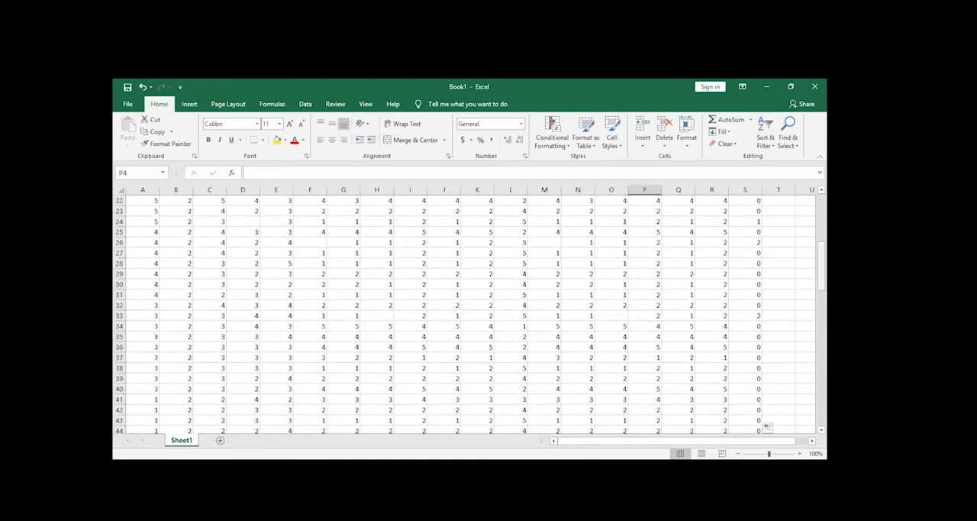
pyautogui.click(744, 315)
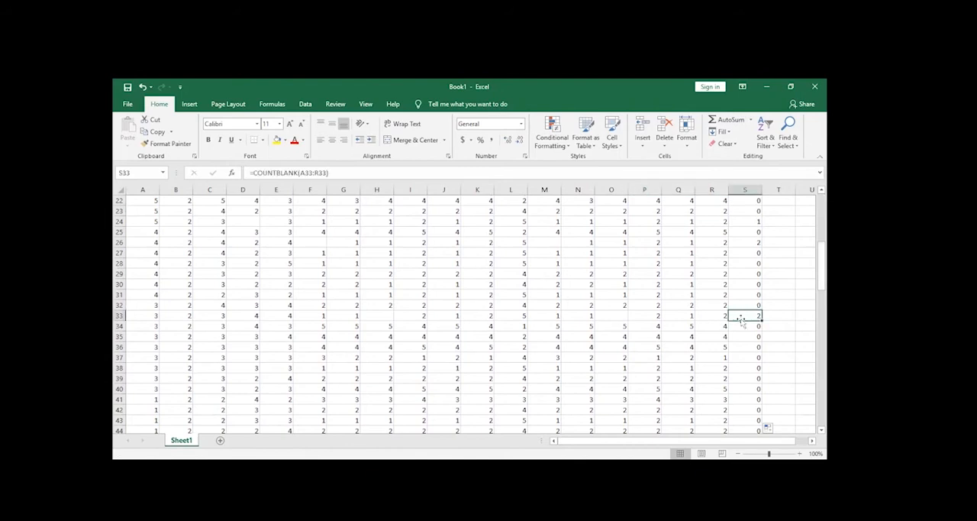
pyautogui.click(608, 314)
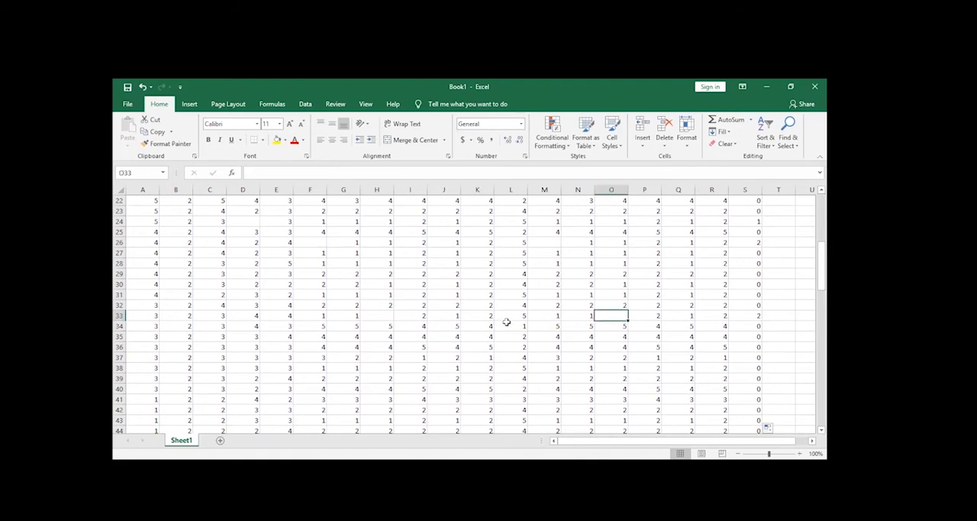
pyautogui.click(381, 314)
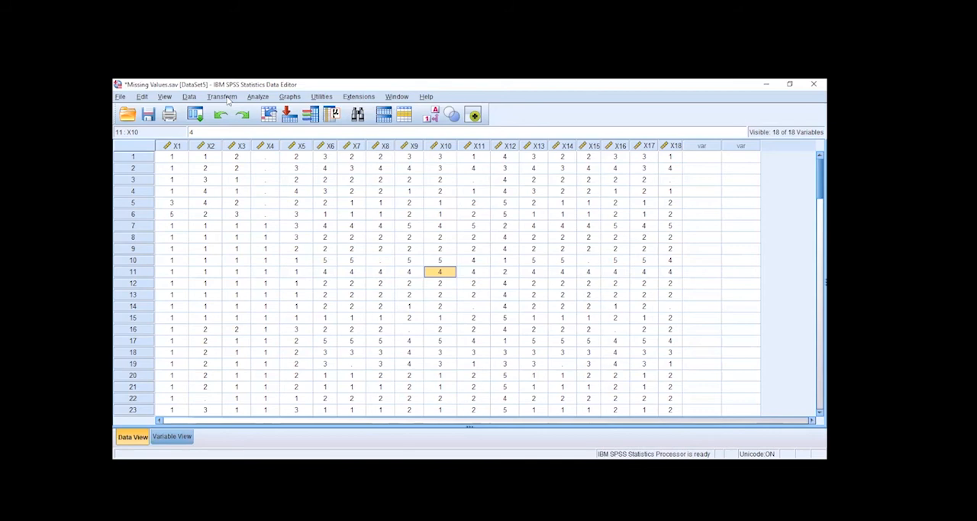
# In SPSS, start Recode into Same Variables and add all variables X1 to X18 to the recode.
pyautogui.click(223, 97)
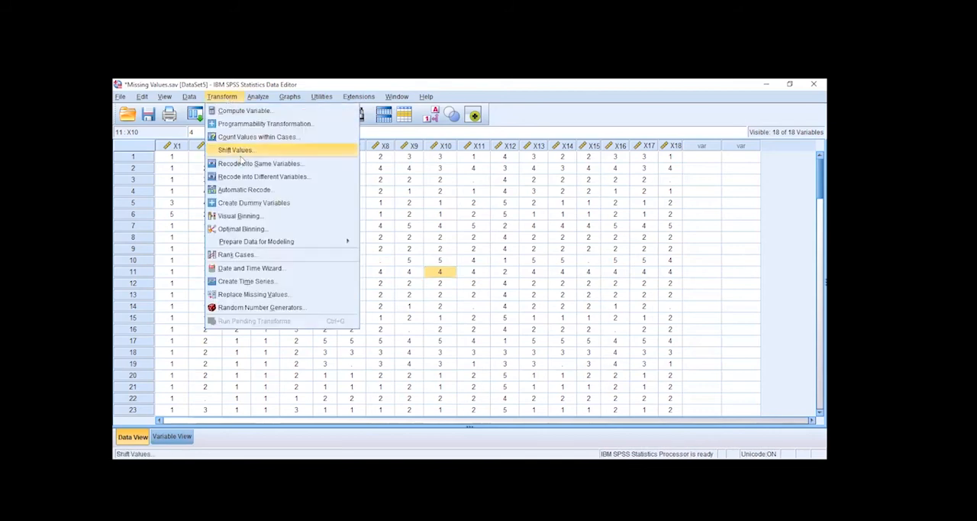
pyautogui.click(310, 164)
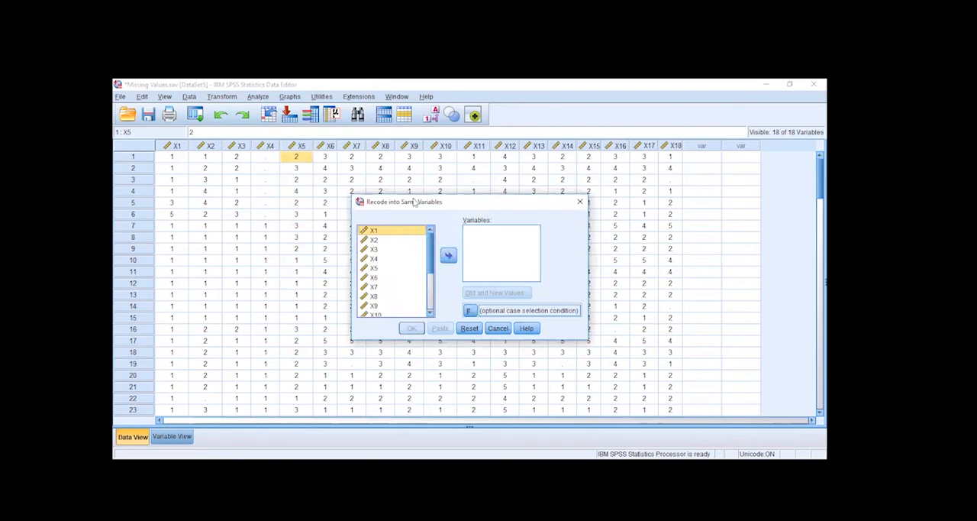
pyautogui.click(380, 241)
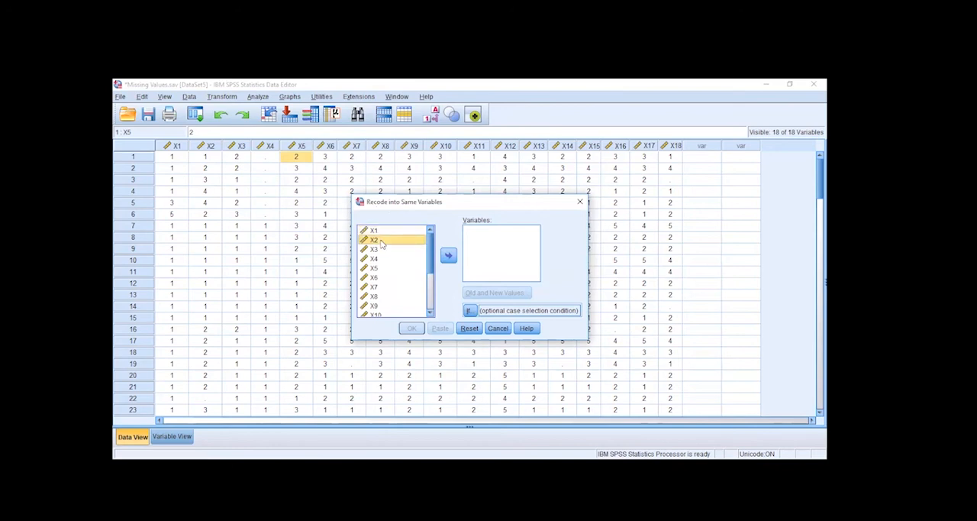
pyautogui.hotkey('ctrl', 'a')
pyautogui.click(448, 257)
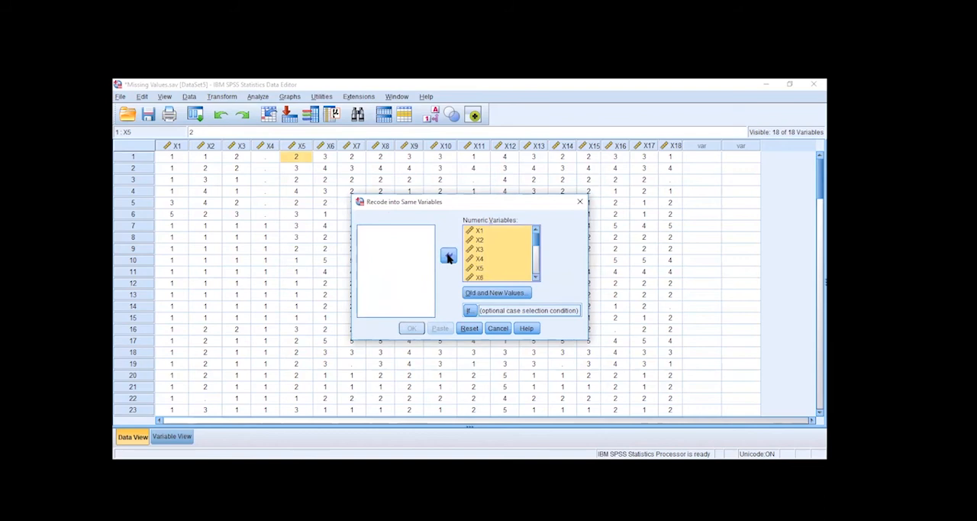
# Open the old and new values definition and choose System- or user-missing as the old value.
pyautogui.click(496, 293)
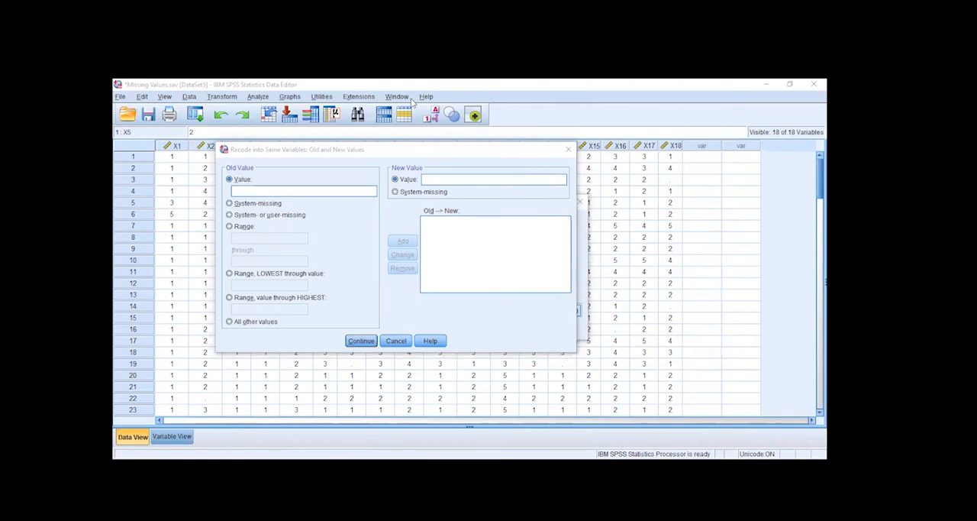
pyautogui.click(239, 221)
pyautogui.click(237, 227)
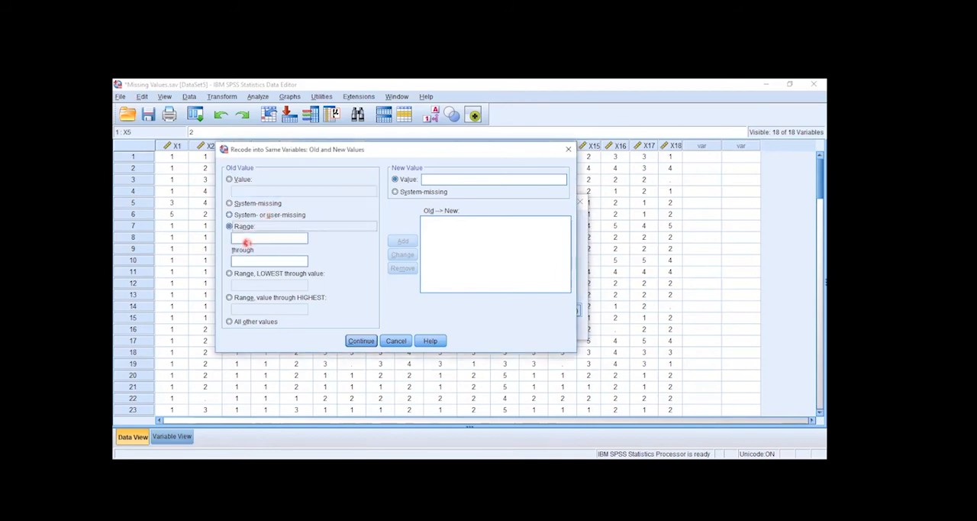
pyautogui.click(249, 216)
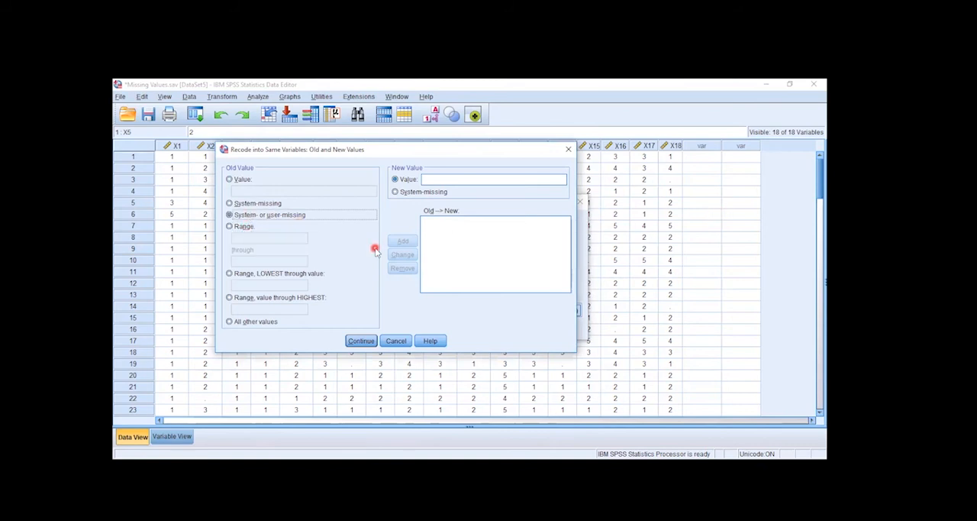
pyautogui.click(260, 203)
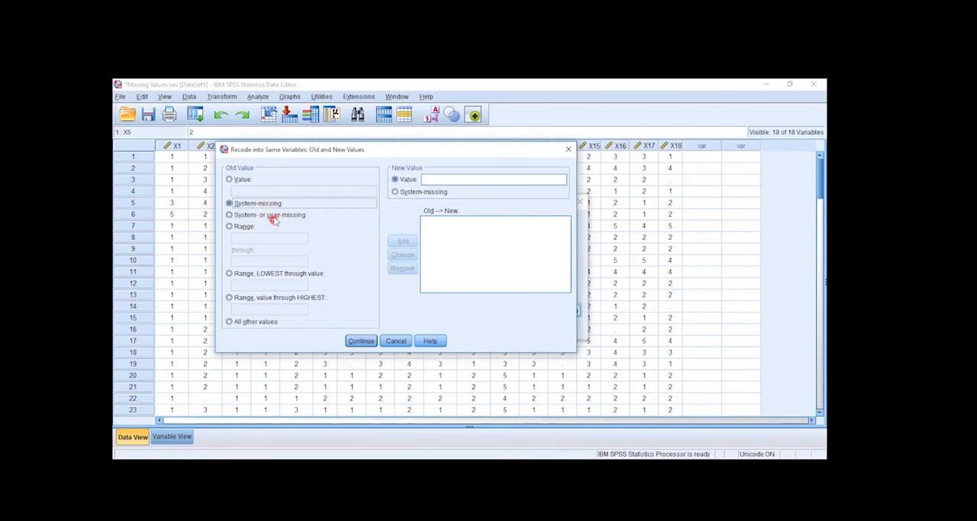
pyautogui.click(274, 216)
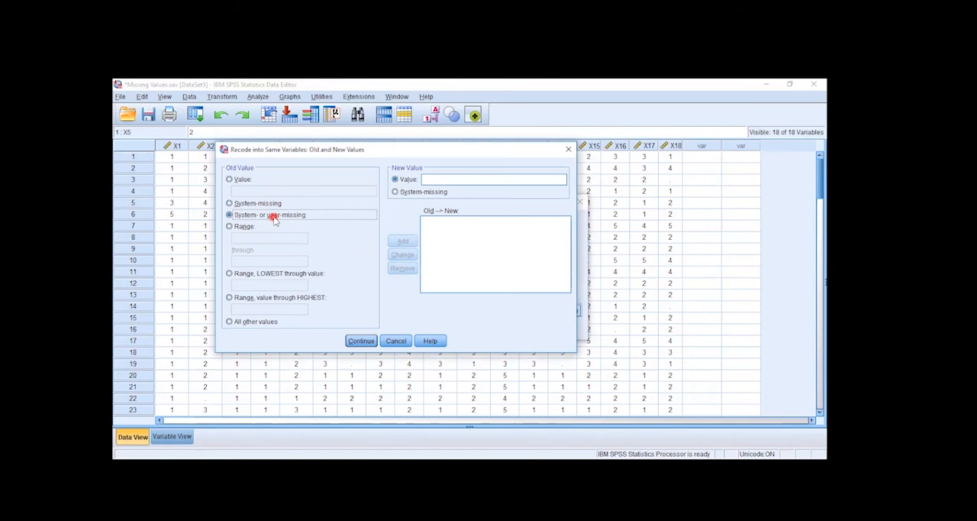
# Add the recode of missing values to the new value -1 and run it on the variables.
pyautogui.click(450, 179)
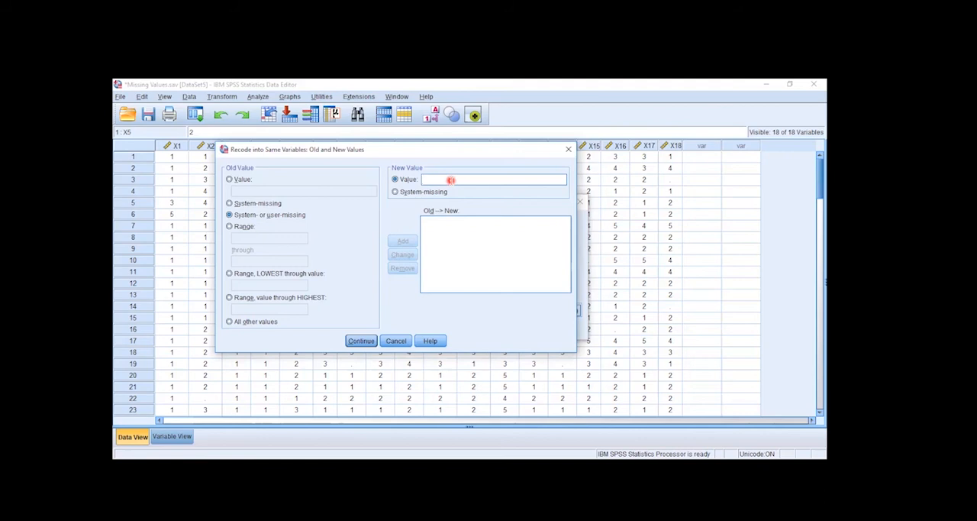
pyautogui.write('-1')
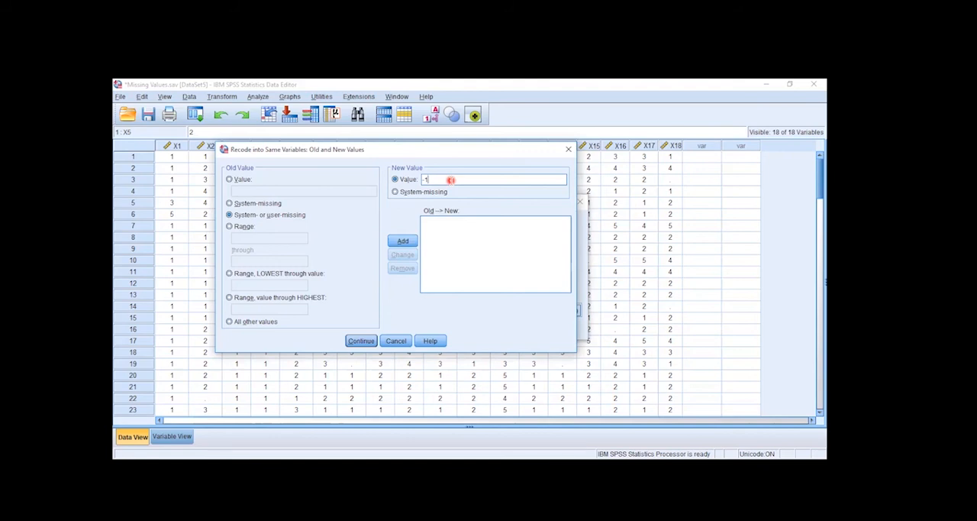
pyautogui.click(402, 241)
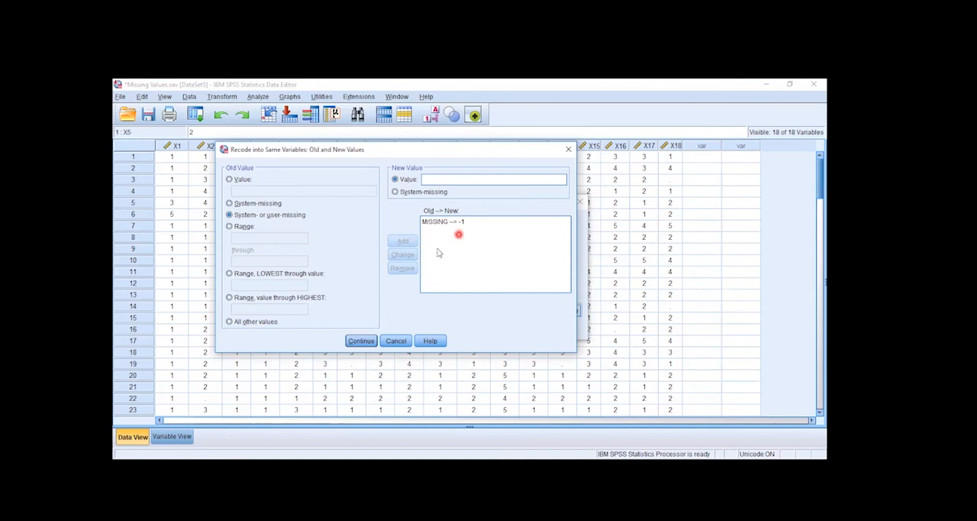
pyautogui.click(360, 343)
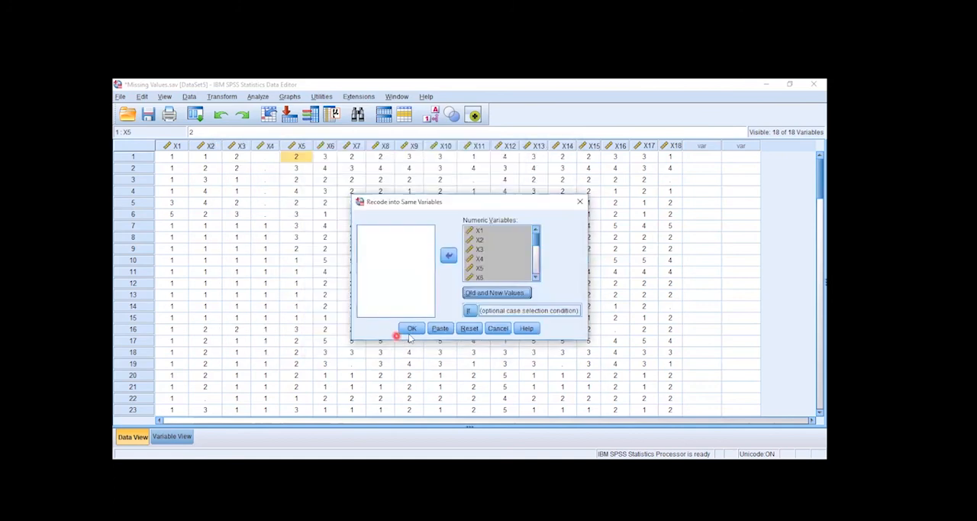
pyautogui.click(419, 328)
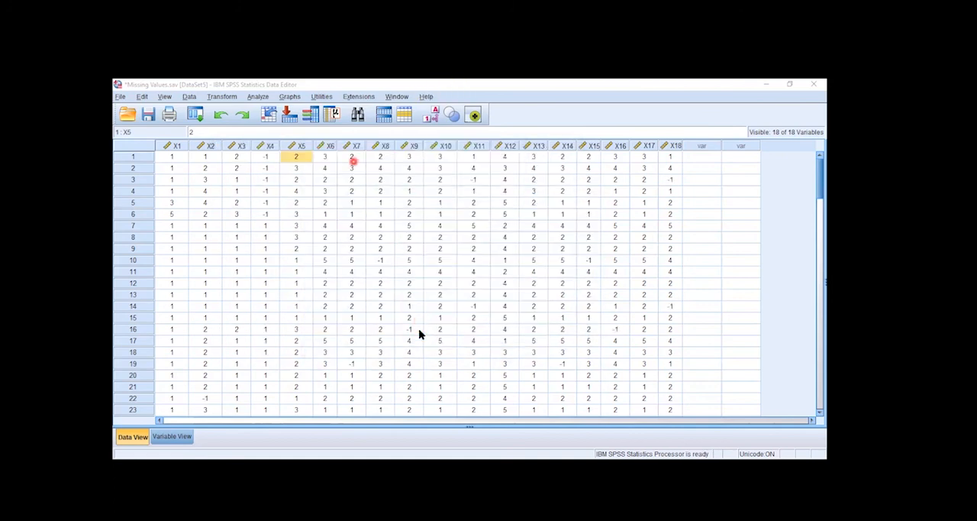
# Inspect the recoded cells in X18 row 3 and in X4 rows 1 to 6.
pyautogui.click(666, 180)
pyautogui.moveTo(263, 157); pyautogui.dragTo(277, 222)
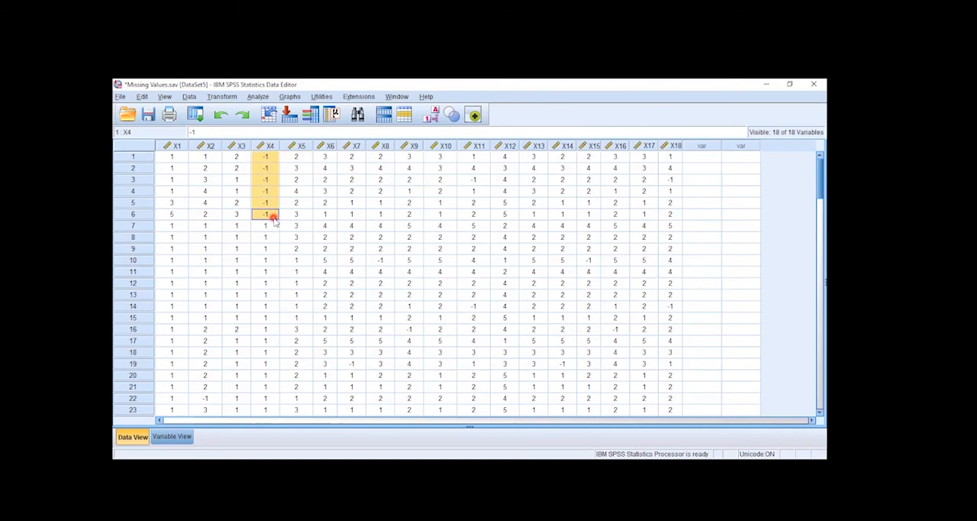
pyautogui.click(358, 282)
# Run the Frequencies analysis again on X1 to X18 with frequency tables displayed.
pyautogui.click(258, 97)
pyautogui.click(352, 123)
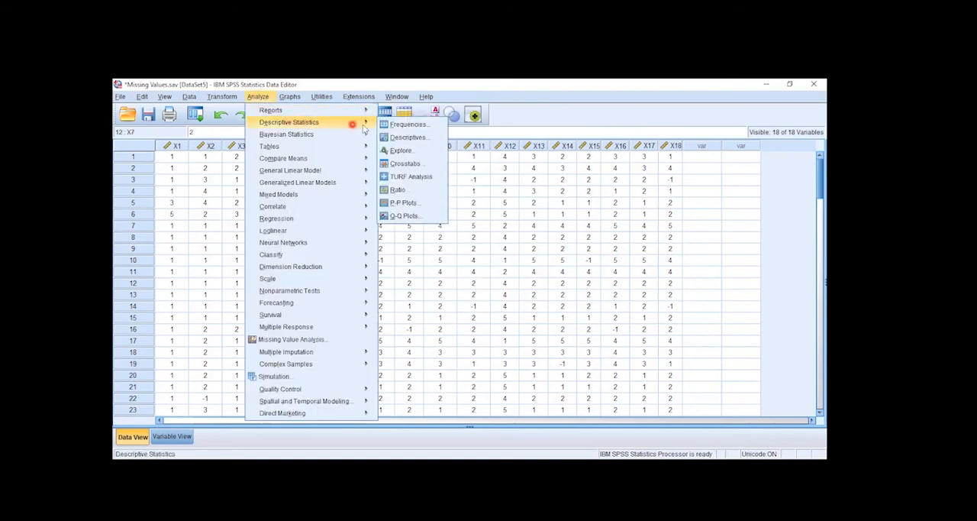
pyautogui.click(407, 123)
pyautogui.click(409, 330)
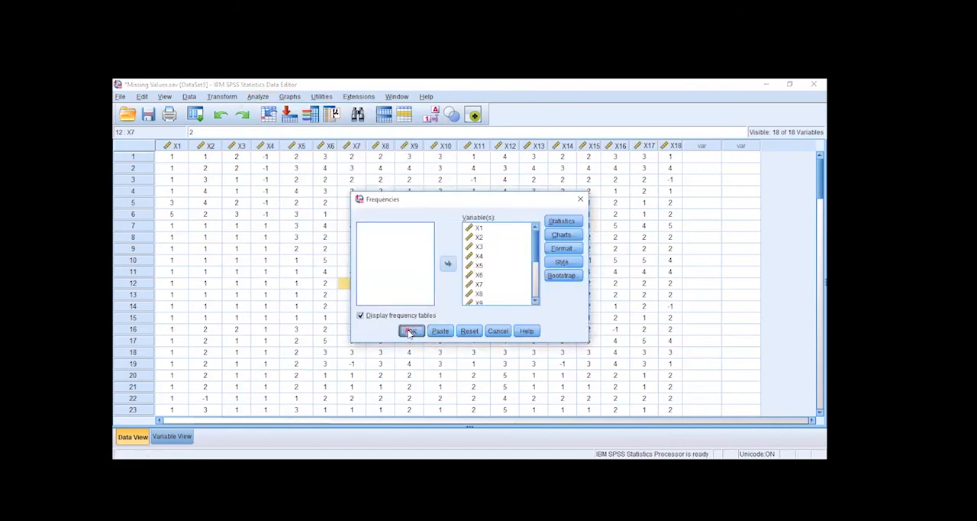
# Compare the missing counts in the new Frequencies Statistics table with those in the earlier Statistics table.
pyautogui.click(427, 201)
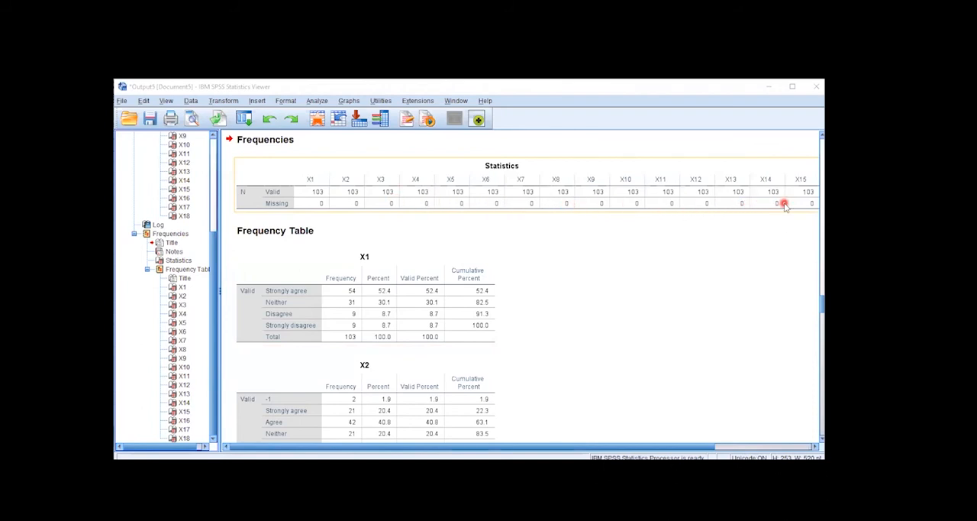
pyautogui.moveTo(642, 444); pyautogui.dragTo(516, 443)
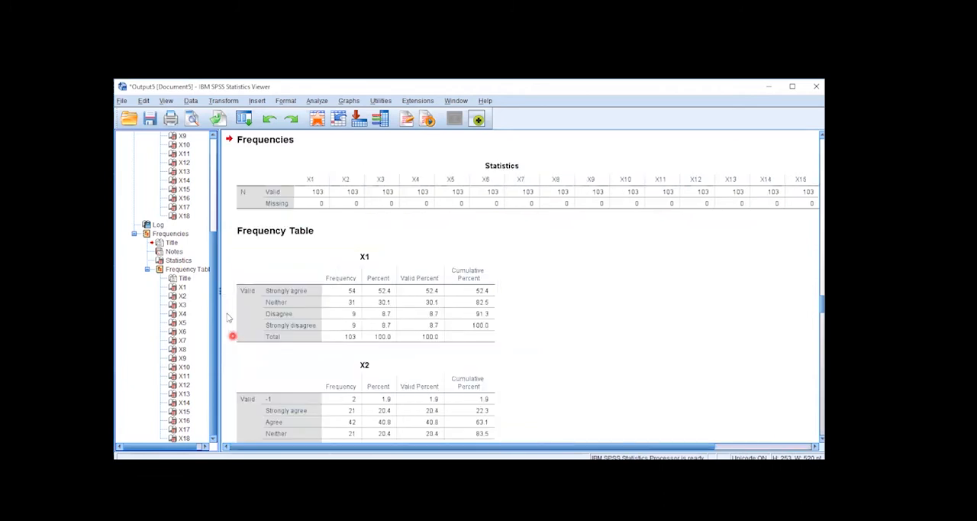
pyautogui.moveTo(216, 245); pyautogui.dragTo(218, 152)
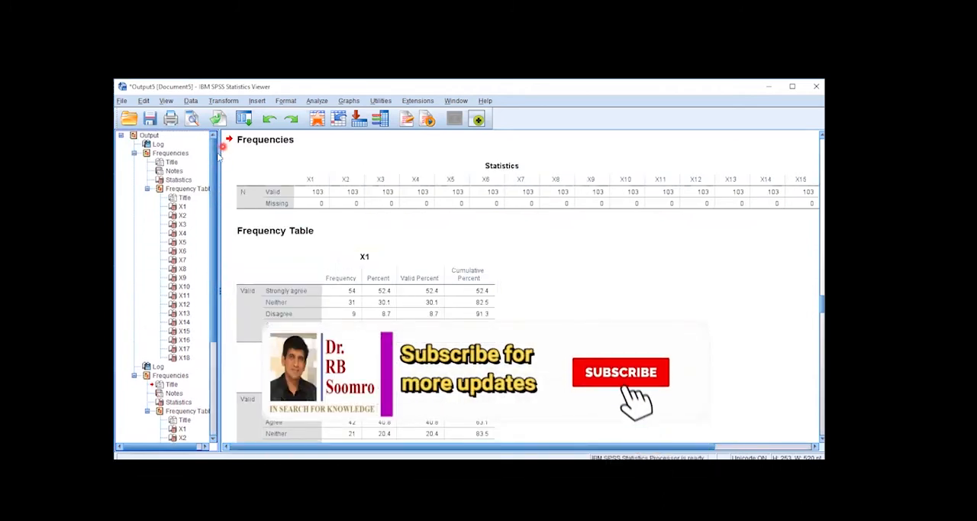
pyautogui.click(179, 180)
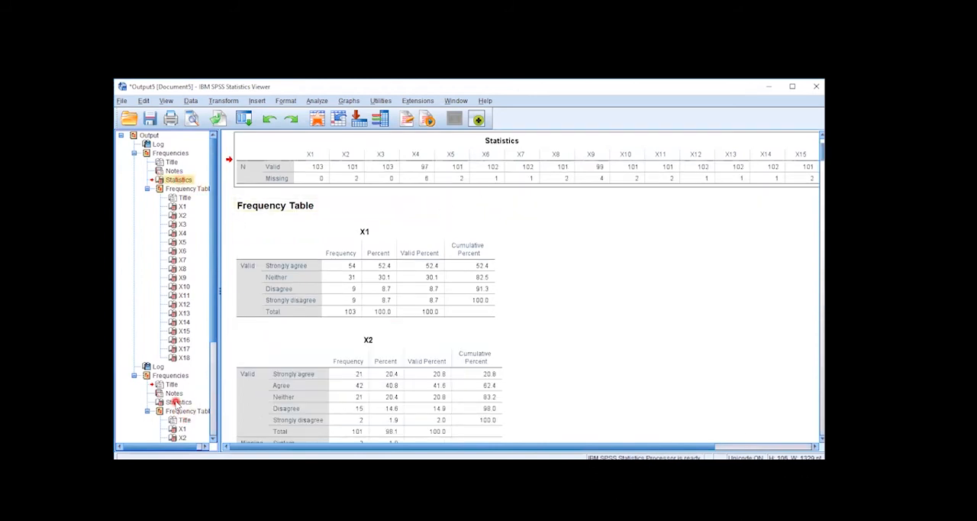
pyautogui.click(176, 401)
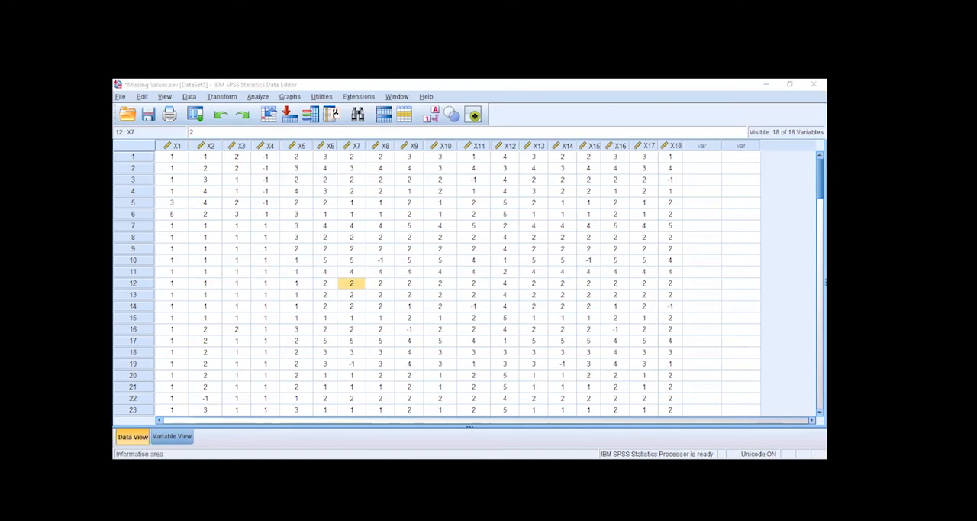
# Define -1 as the only discrete missing value for variable X1.
pyautogui.click(173, 437)
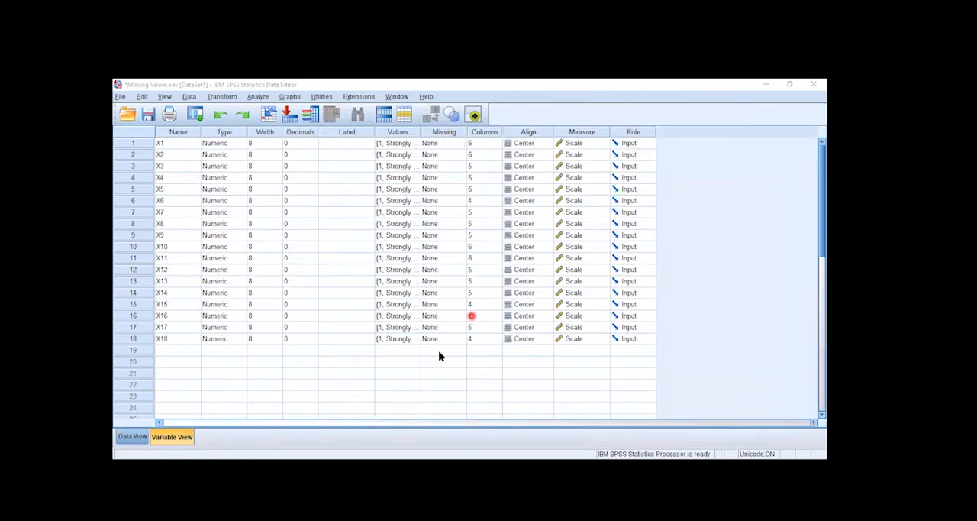
pyautogui.doubleClick(461, 145)
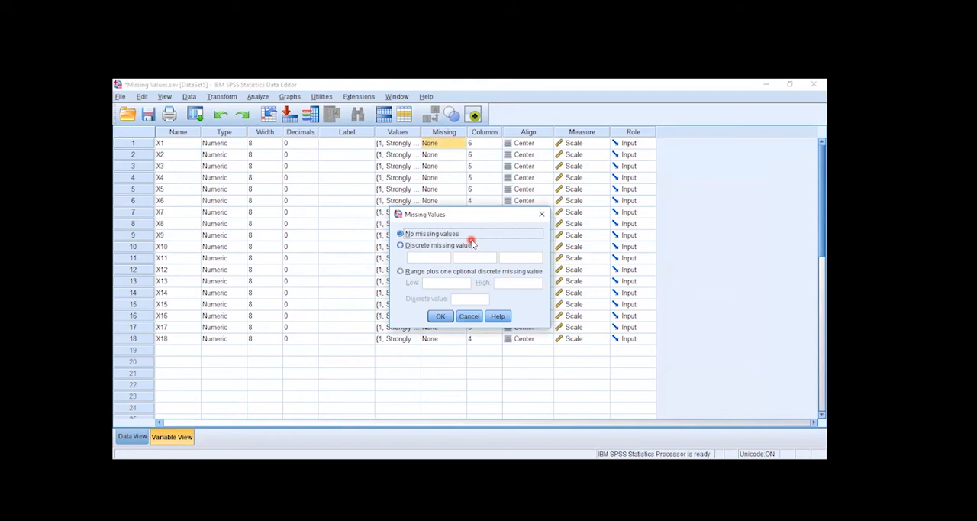
pyautogui.click(419, 249)
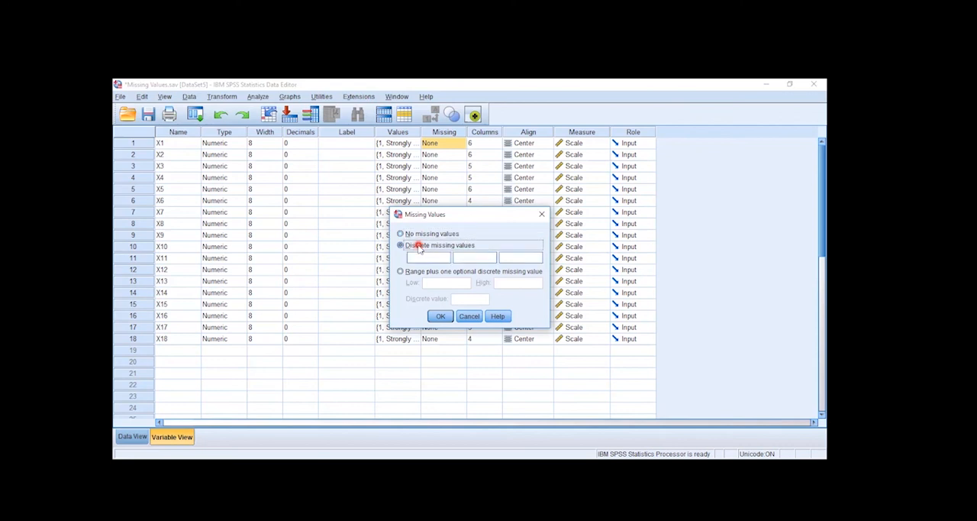
pyautogui.click(425, 258)
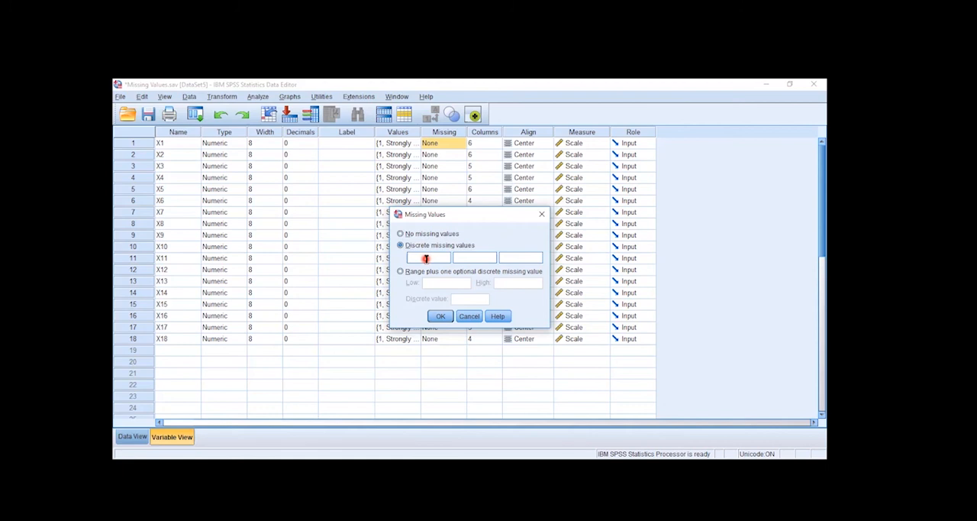
pyautogui.write('-1')
pyautogui.click(469, 257)
pyautogui.write('-8')
pyautogui.click(510, 258)
pyautogui.write('99')
pyautogui.press('BackSpace')
pyautogui.press('BackSpace')
pyautogui.click(440, 316)
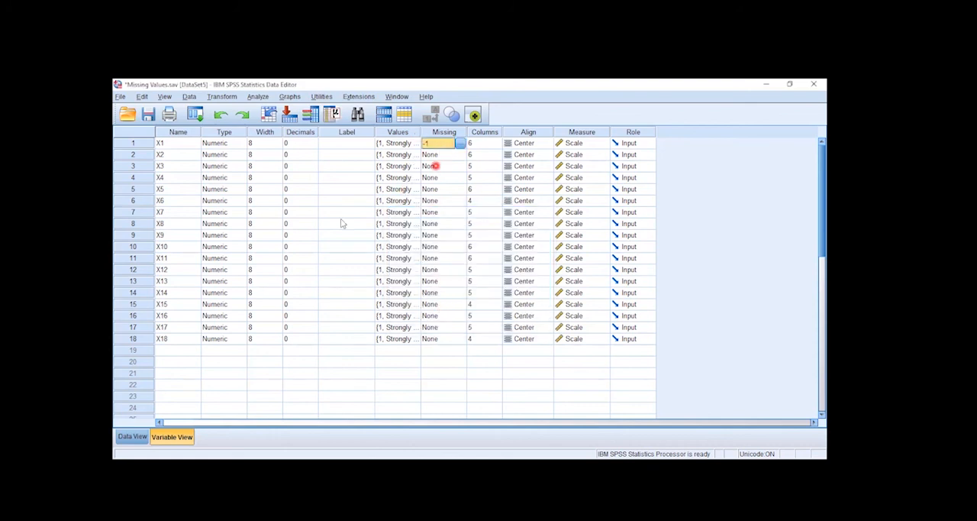
pyautogui.click(166, 200)
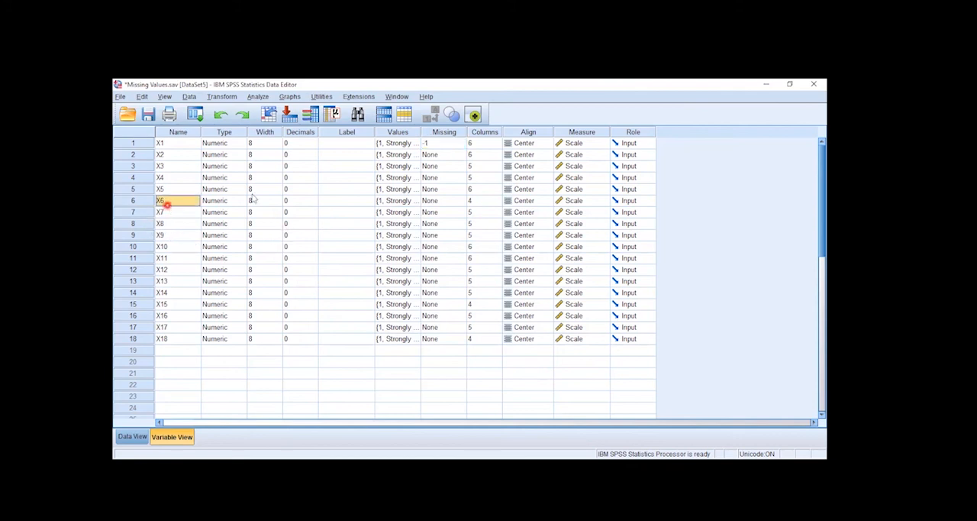
pyautogui.click(134, 143)
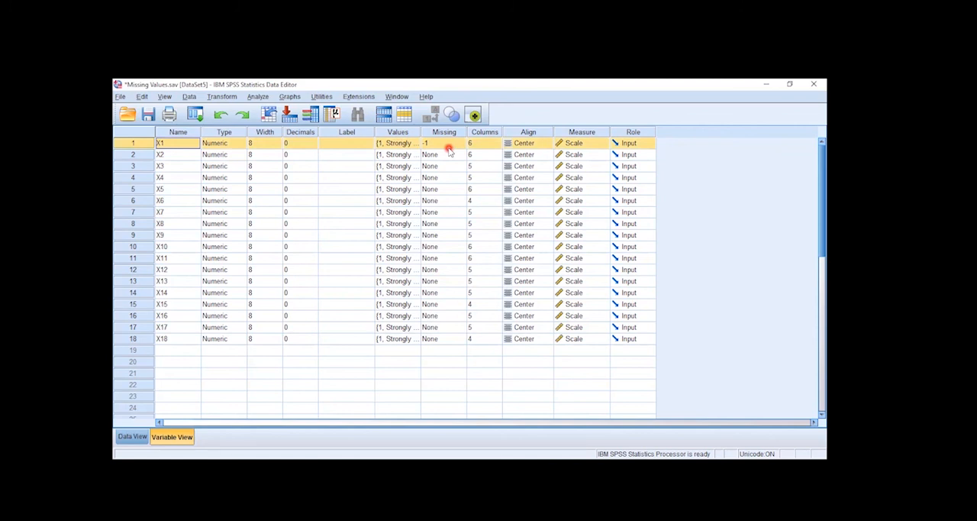
pyautogui.click(457, 235)
pyautogui.click(459, 235)
pyautogui.click(479, 319)
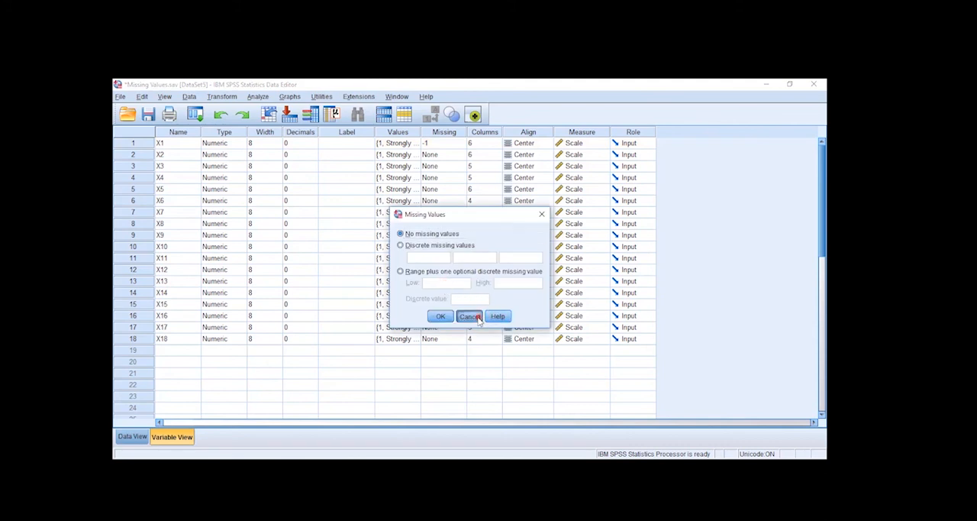
pyautogui.click(462, 155)
pyautogui.click(461, 154)
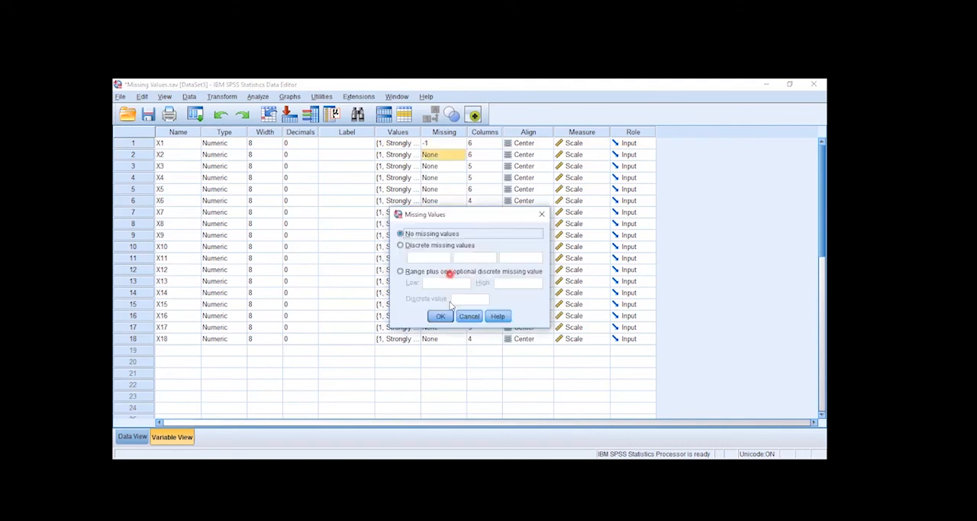
pyautogui.click(468, 317)
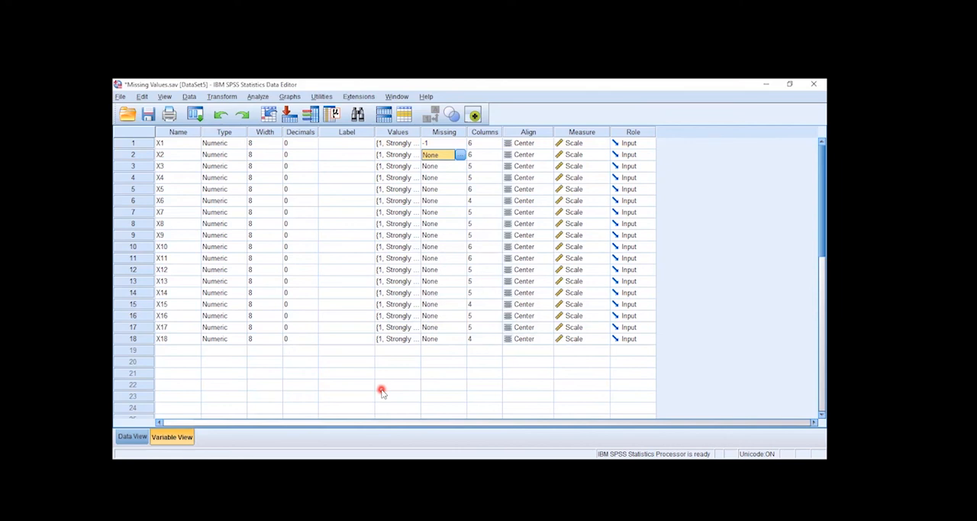
# Copy X1's missing-value definition to variables X2 through X18.
pyautogui.rightClick(437, 143)
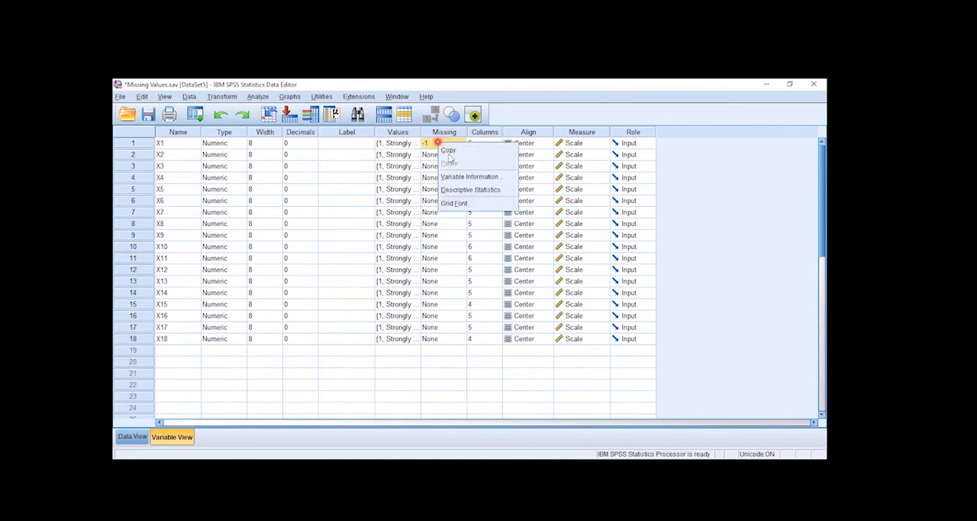
pyautogui.click(448, 150)
pyautogui.moveTo(438, 154); pyautogui.dragTo(439, 338)
pyautogui.rightClick(440, 339)
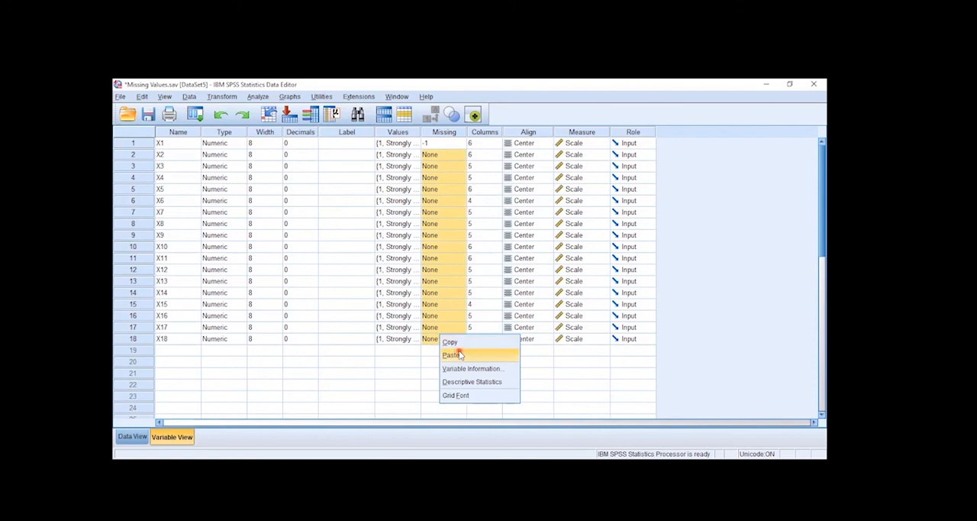
pyautogui.click(455, 353)
# Return to the data and run the Frequencies analysis again on X1 to X18.
pyautogui.click(131, 438)
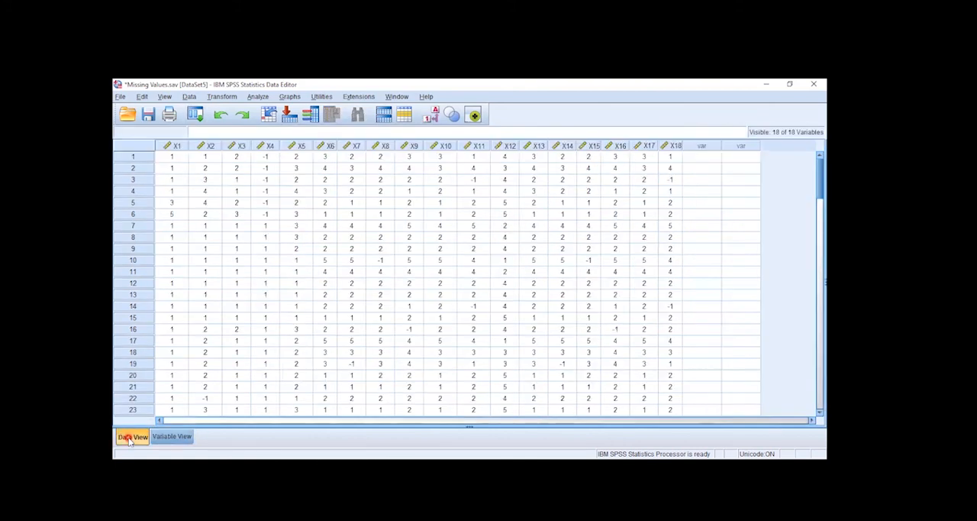
pyautogui.click(258, 97)
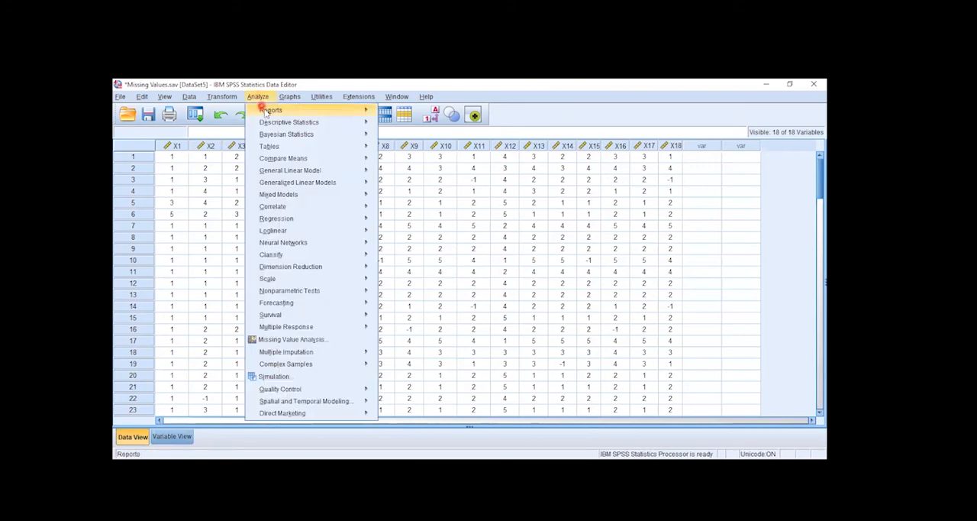
pyautogui.moveTo(286, 122)
pyautogui.click(409, 125)
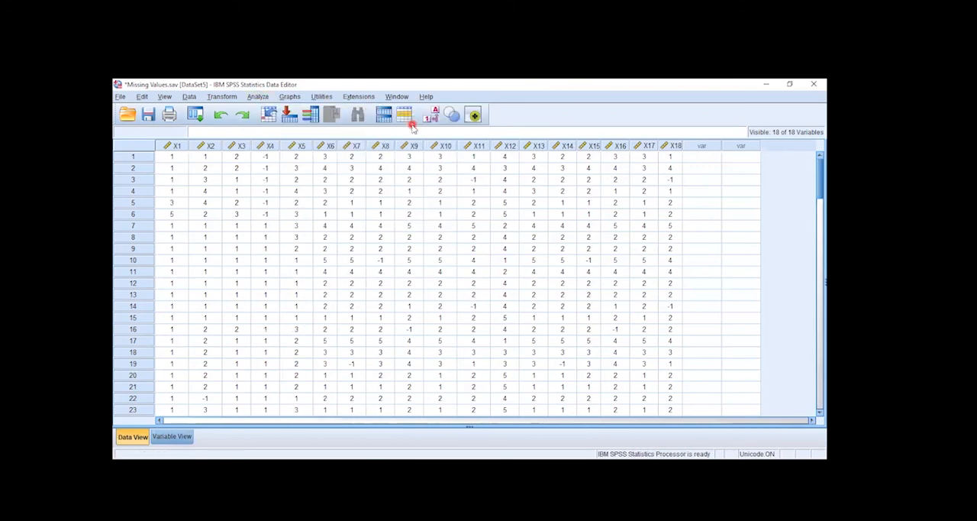
pyautogui.click(413, 331)
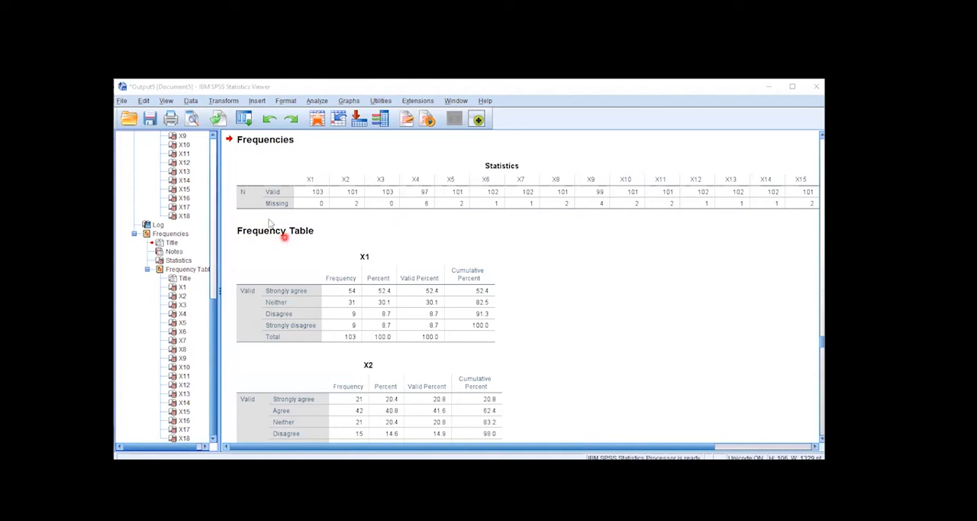
# Examine the valid and missing counts in the newest Frequencies Statistics table.
pyautogui.moveTo(212, 307)
pyautogui.mouseDown()
pyautogui.moveTo(216, 133)
pyautogui.moveTo(229, 303)
pyautogui.moveTo(222, 321)
pyautogui.mouseUp()
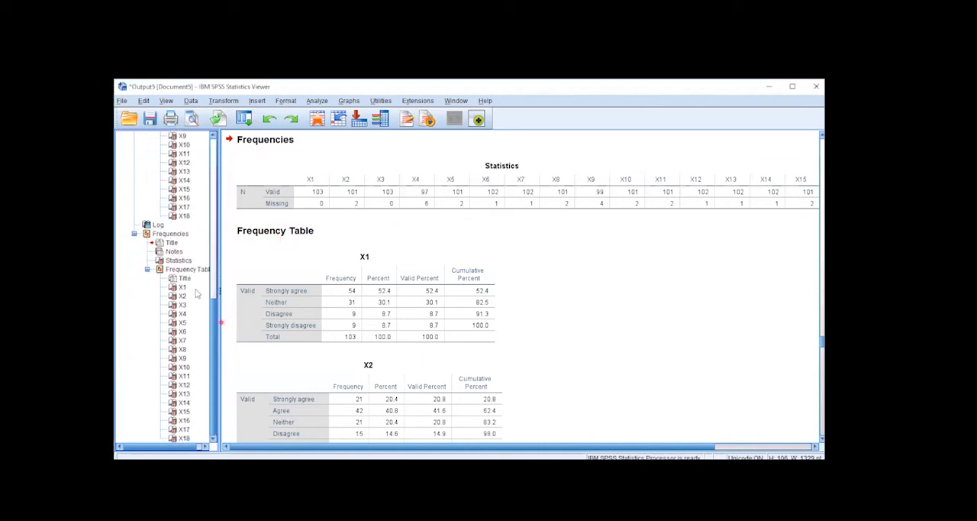
pyautogui.click(178, 260)
pyautogui.click(354, 197)
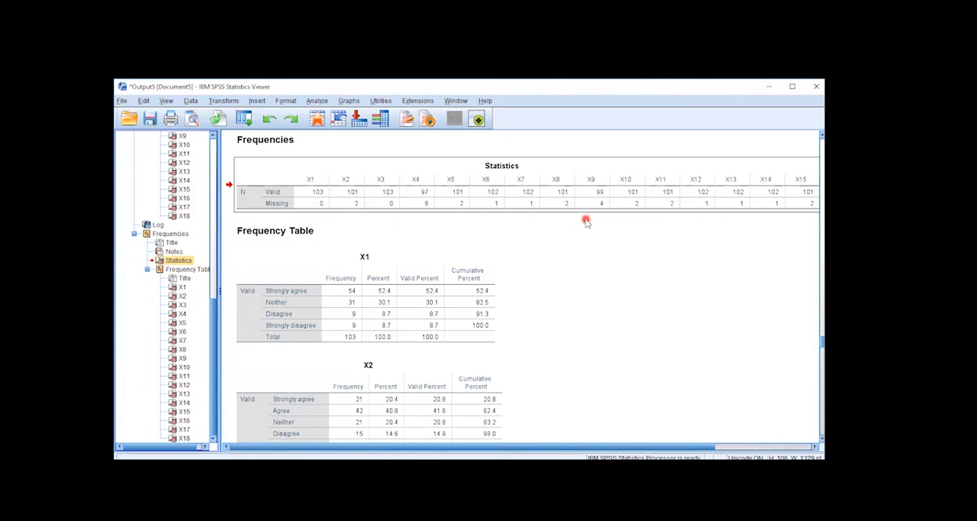
# Switch back to the Data Editor, start Replace Missing Values and add X1 to X18 as new variables.
pyautogui.click(439, 118)
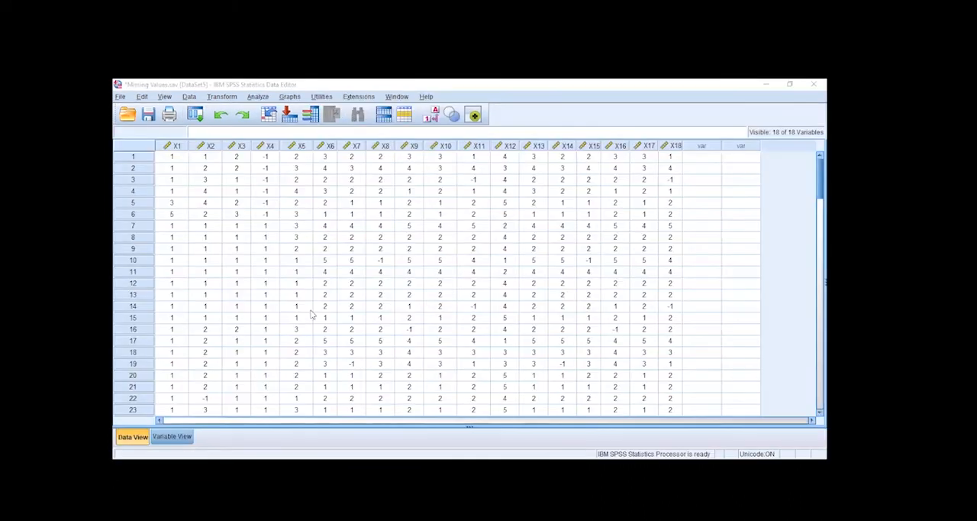
pyautogui.click(220, 97)
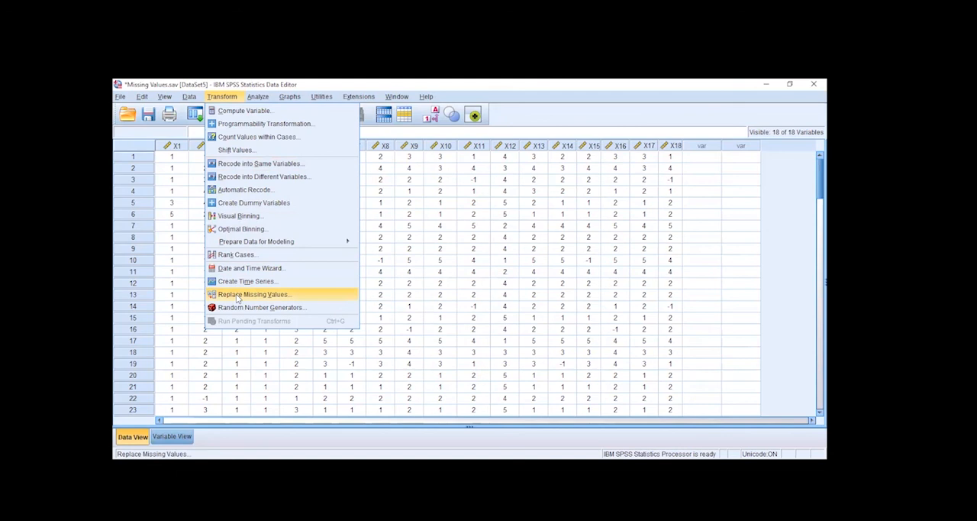
pyautogui.click(237, 298)
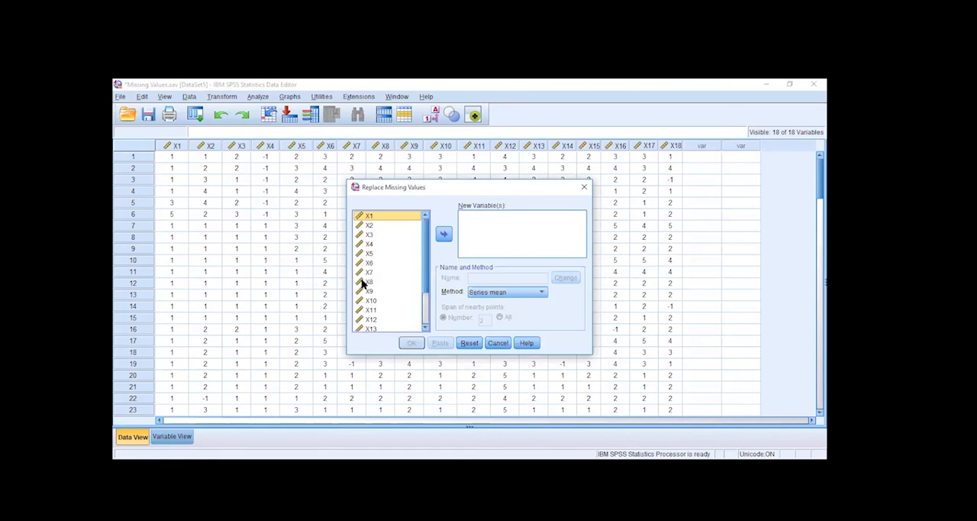
pyautogui.click(392, 272)
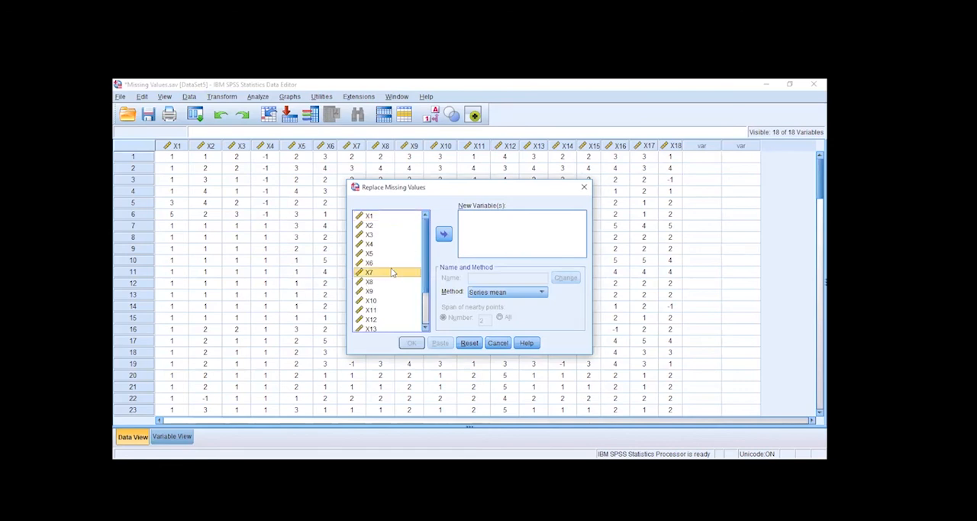
pyautogui.hotkey('ctrl', 'a')
pyautogui.click(444, 235)
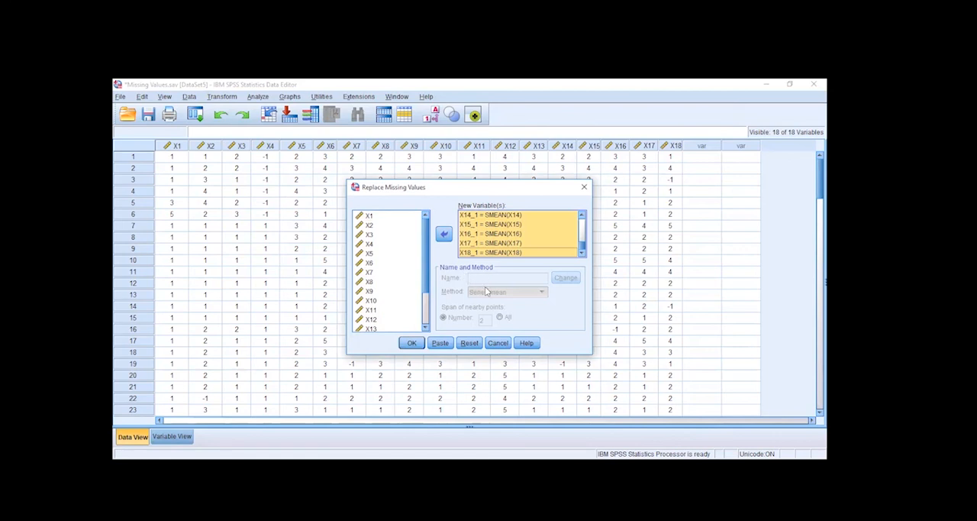
# Review the new variable names and their source variables in the Replace Missing Values dialog.
pyautogui.click(492, 215)
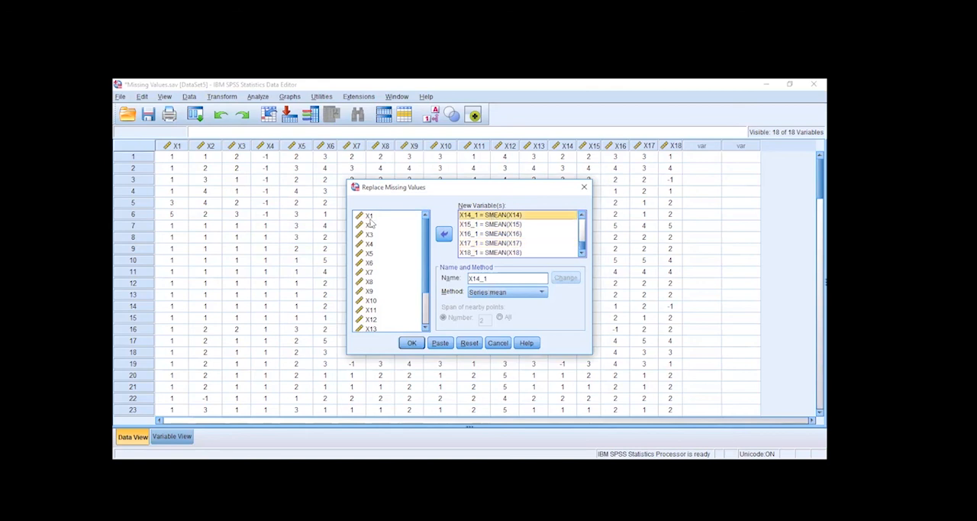
pyautogui.scroll(5, 536, 235)
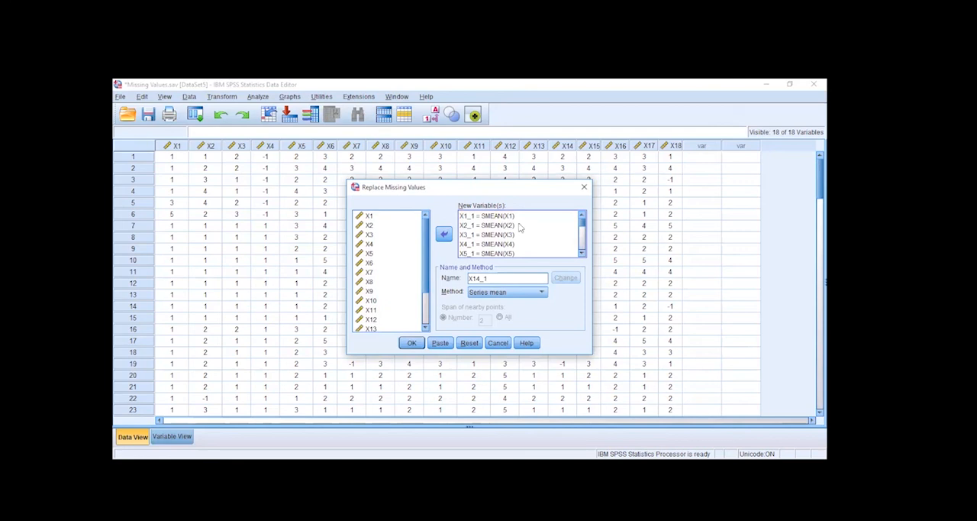
pyautogui.click(370, 216)
pyautogui.click(474, 216)
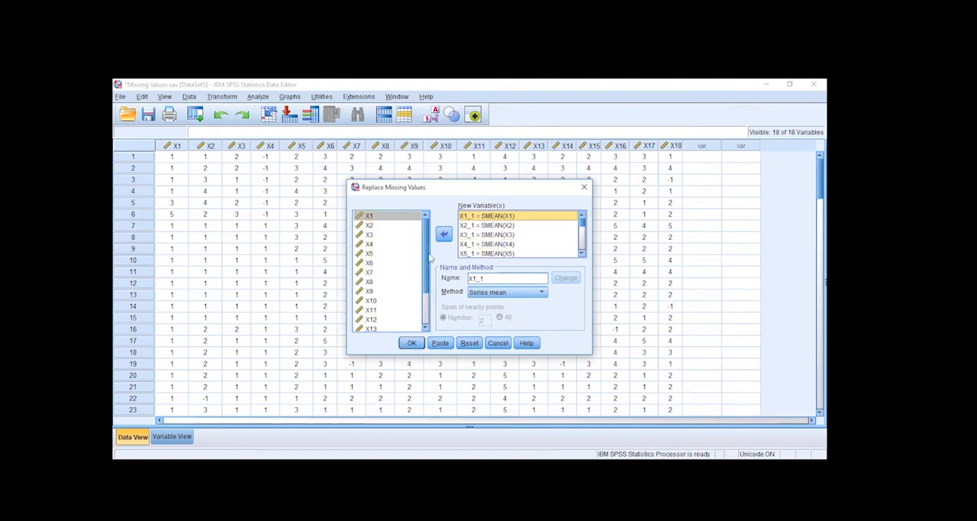
pyautogui.scroll(-2, 424, 242)
pyautogui.scroll(2, 424, 243)
pyautogui.moveTo(583, 228)
pyautogui.mouseDown()
pyautogui.moveTo(587, 260)
pyautogui.moveTo(582, 219)
pyautogui.mouseUp()
# Keep Series mean as the replacement method and run the missing-value replacement.
pyautogui.click(493, 293)
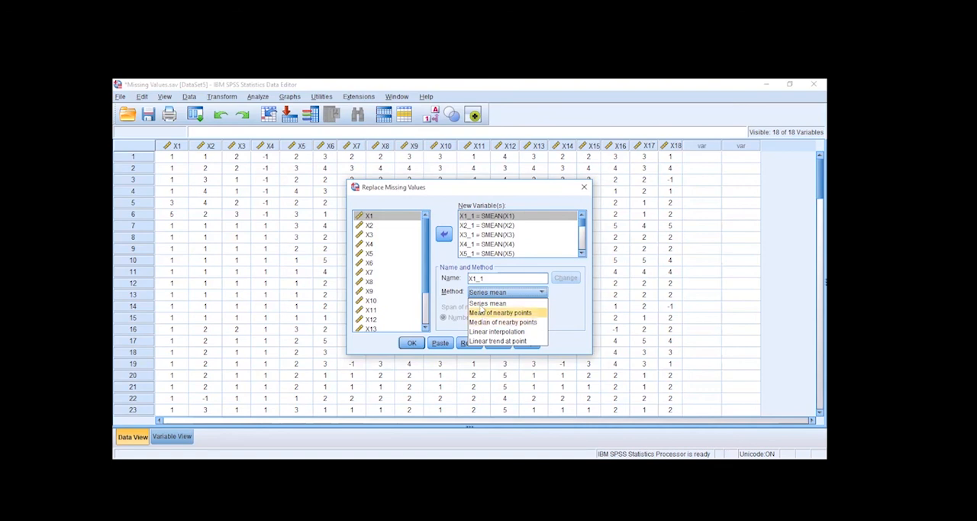
pyautogui.click(479, 303)
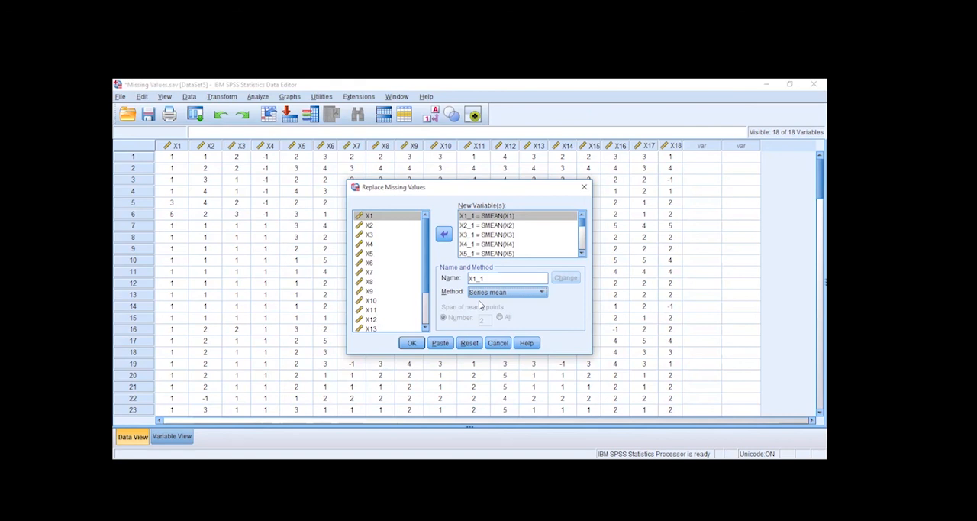
pyautogui.click(410, 343)
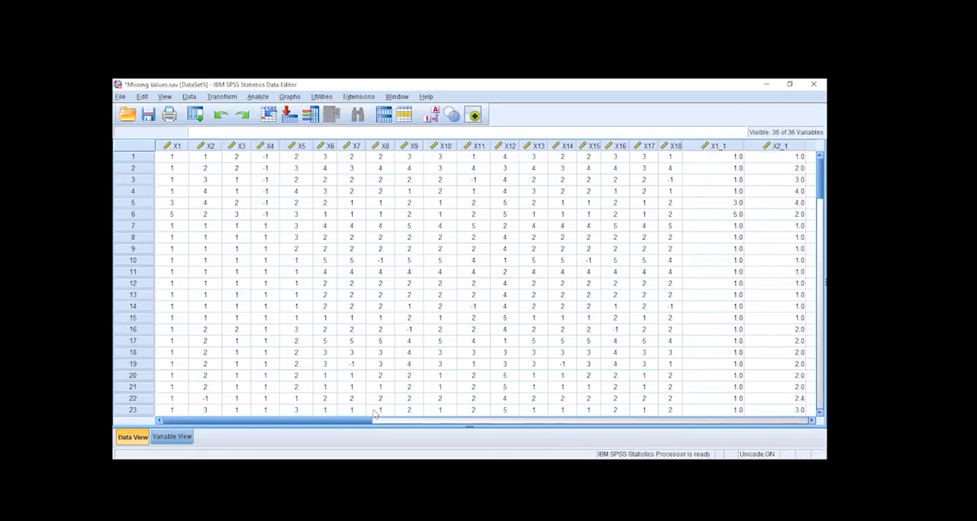
# Sort the cases by the new variable X4_1 in ascending order and again in descending order.
pyautogui.moveTo(372, 420); pyautogui.dragTo(542, 412)
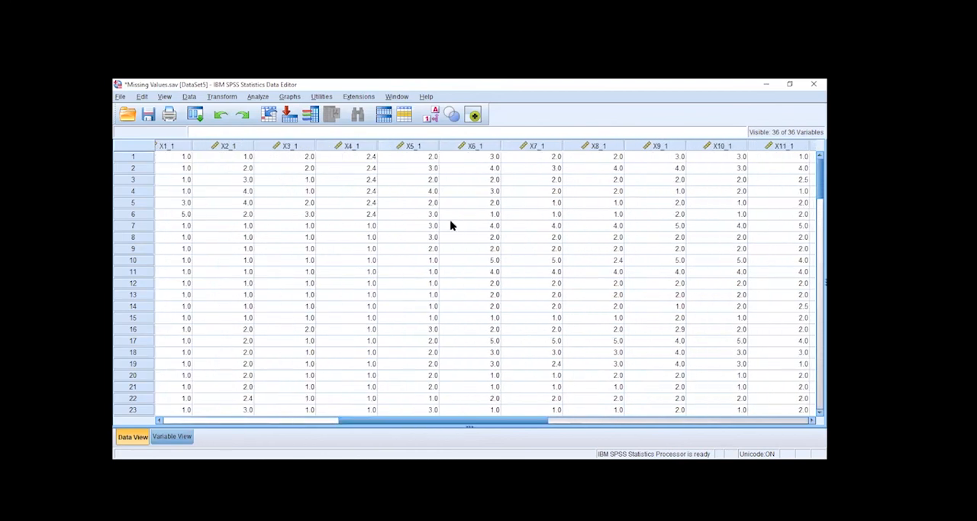
pyautogui.click(347, 147)
pyautogui.rightClick(347, 147)
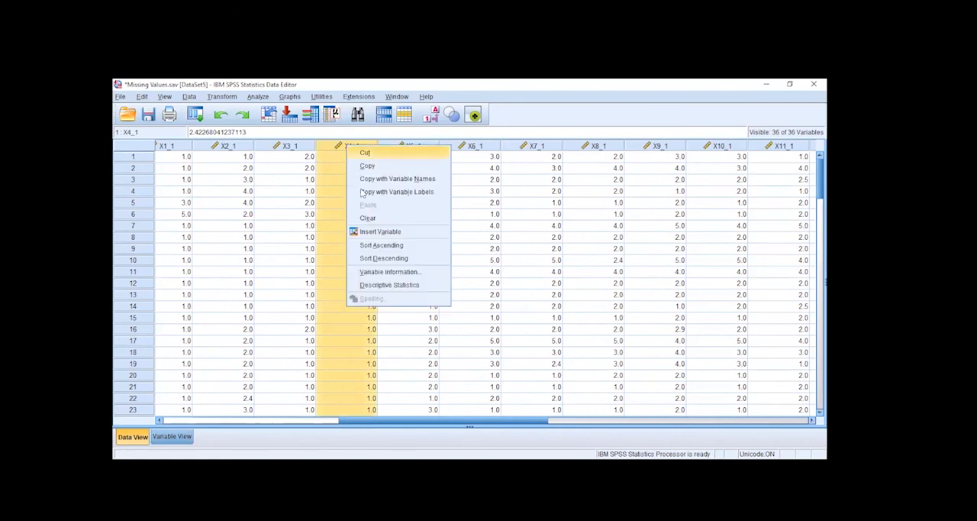
pyautogui.click(377, 248)
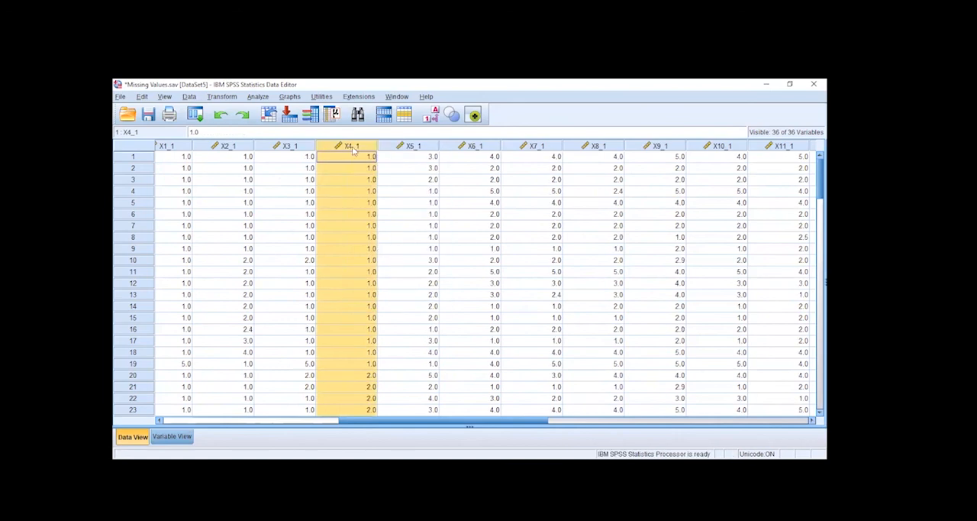
pyautogui.rightClick(351, 146)
pyautogui.click(387, 258)
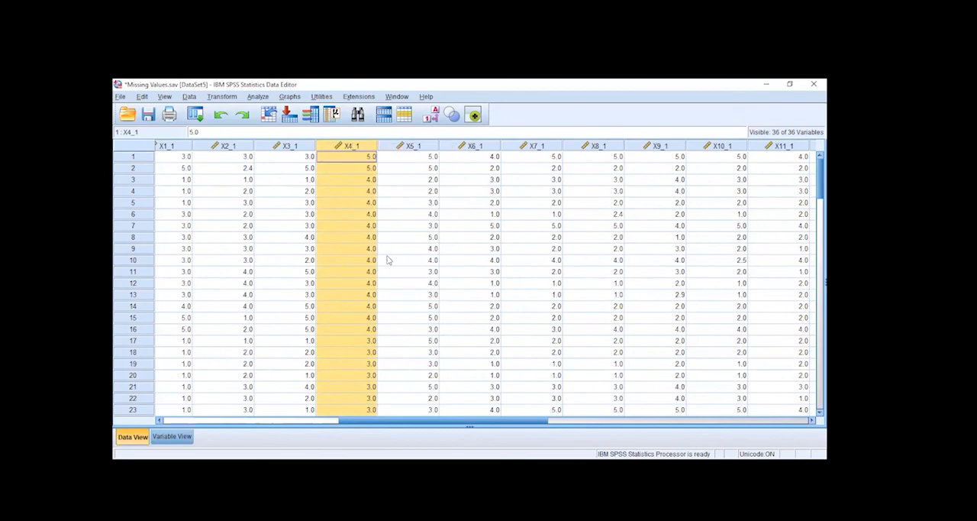
# Show the variable definitions and highlight the rows of the new variables X1_1 to X18_1 to review them.
pyautogui.click(171, 435)
pyautogui.scroll(-3, 143, 269)
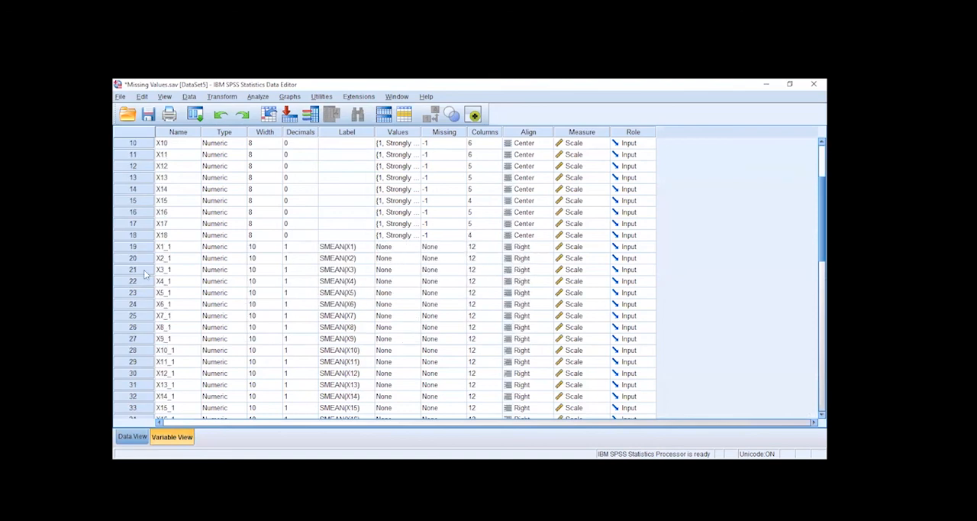
pyautogui.moveTo(145, 251); pyautogui.dragTo(123, 439)
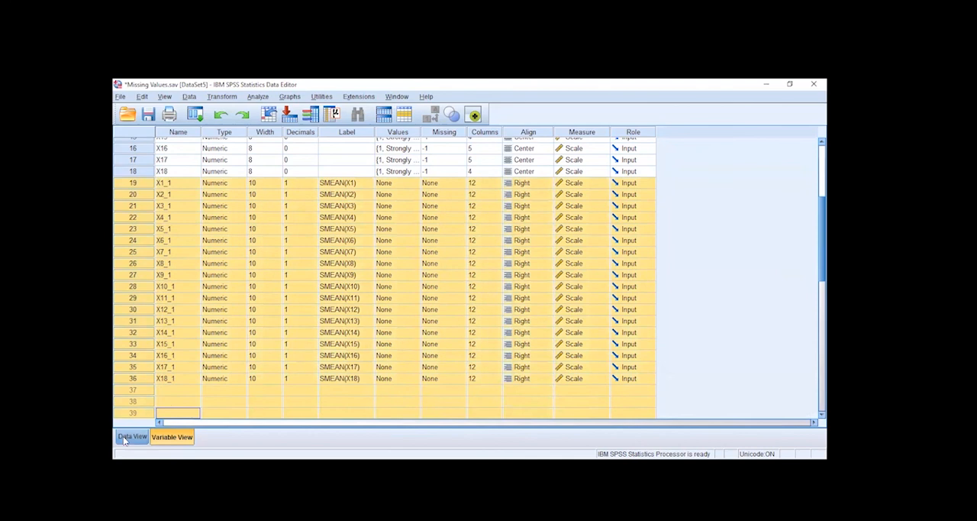
# Show the data and open a Frequencies analysis with its previous variable selection reset.
pyautogui.click(124, 440)
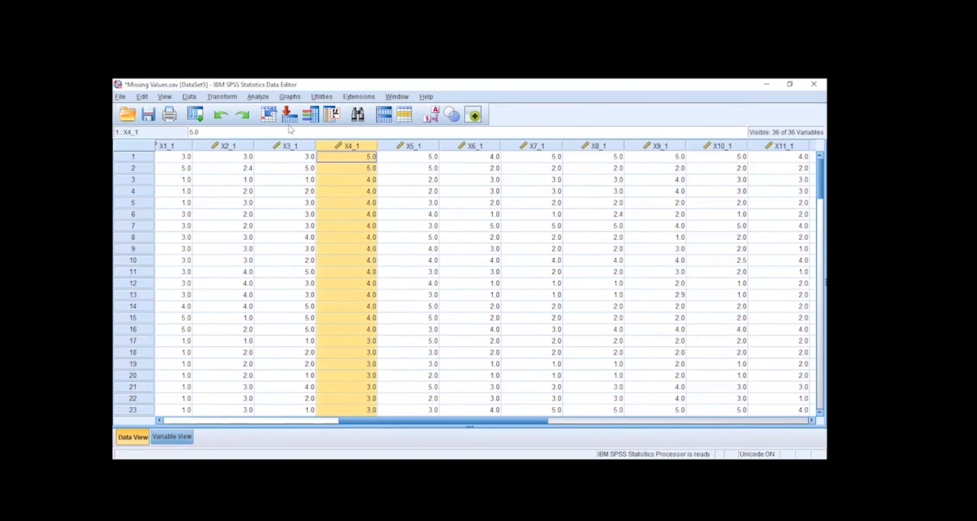
pyautogui.click(257, 96)
pyautogui.moveTo(272, 124)
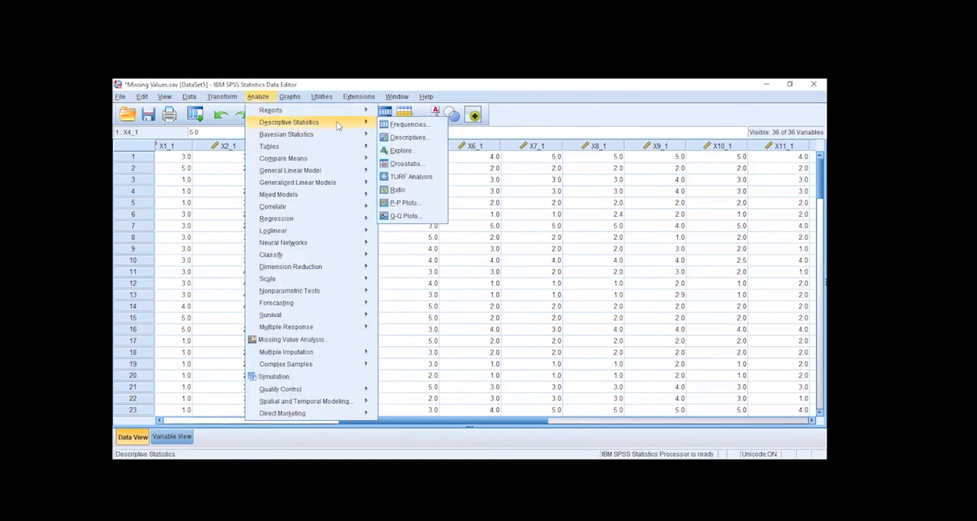
pyautogui.click(406, 124)
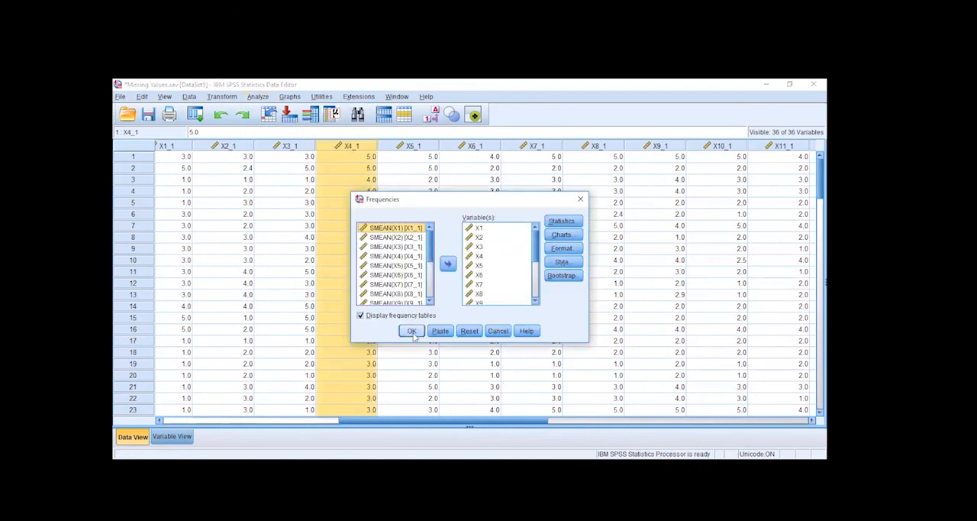
pyautogui.click(470, 331)
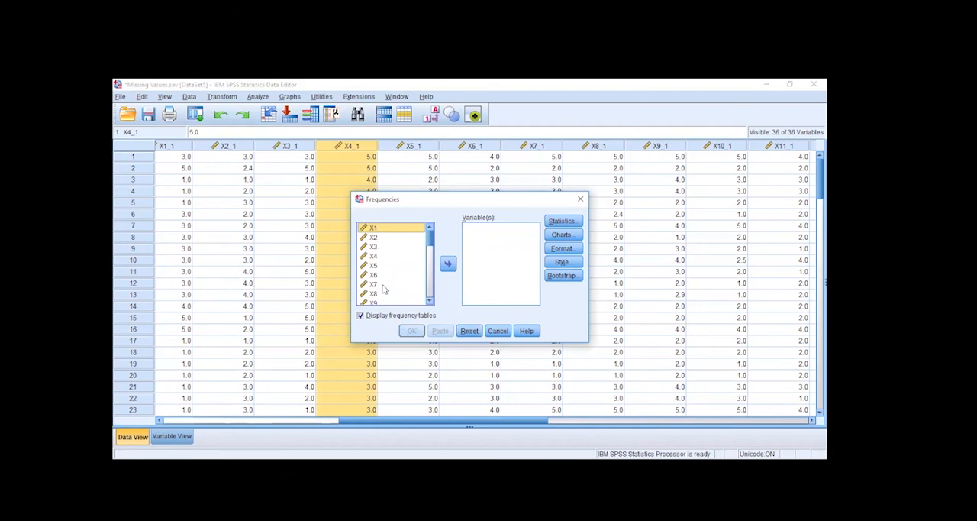
# Add the series-mean variables X1_1 through X18_1 to the Frequencies analysis and run it with frequency tables.
pyautogui.moveTo(428, 241); pyautogui.dragTo(428, 267)
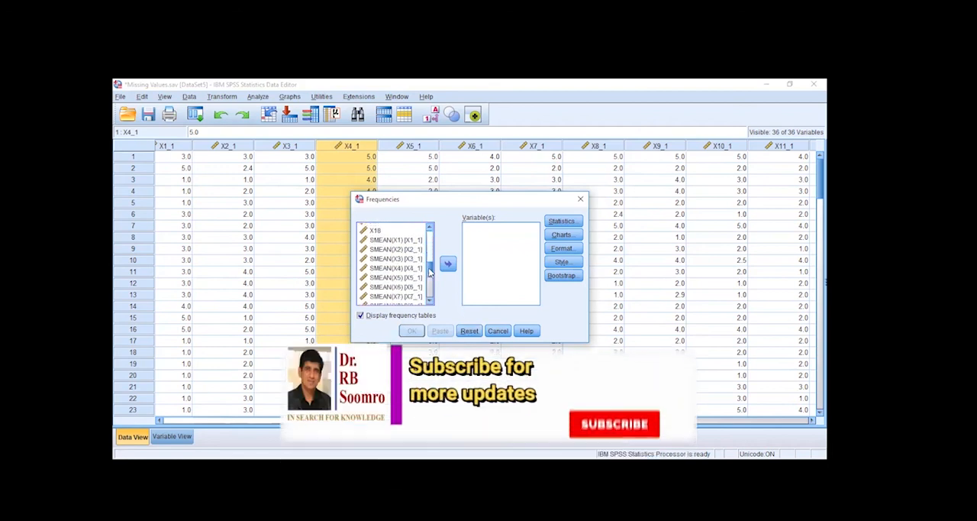
pyautogui.click(390, 235)
pyautogui.keyDown('shift'); pyautogui.click(390, 243); pyautogui.keyUp('shift')
pyautogui.hotkey('shift', 'End')
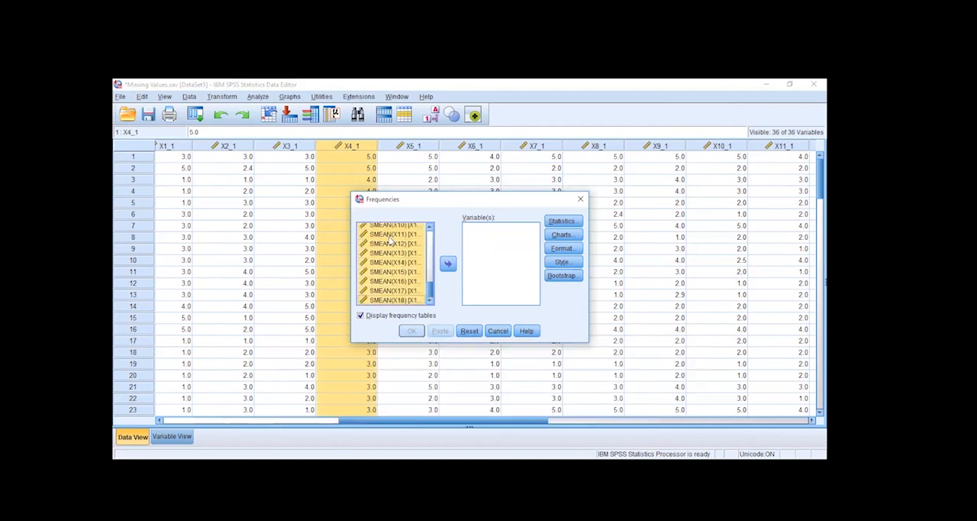
pyautogui.click(448, 263)
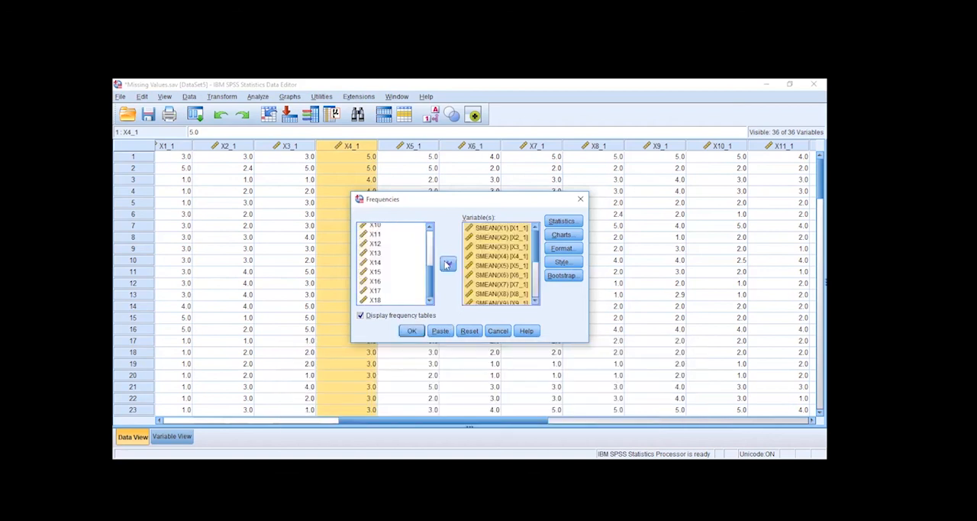
pyautogui.click(413, 332)
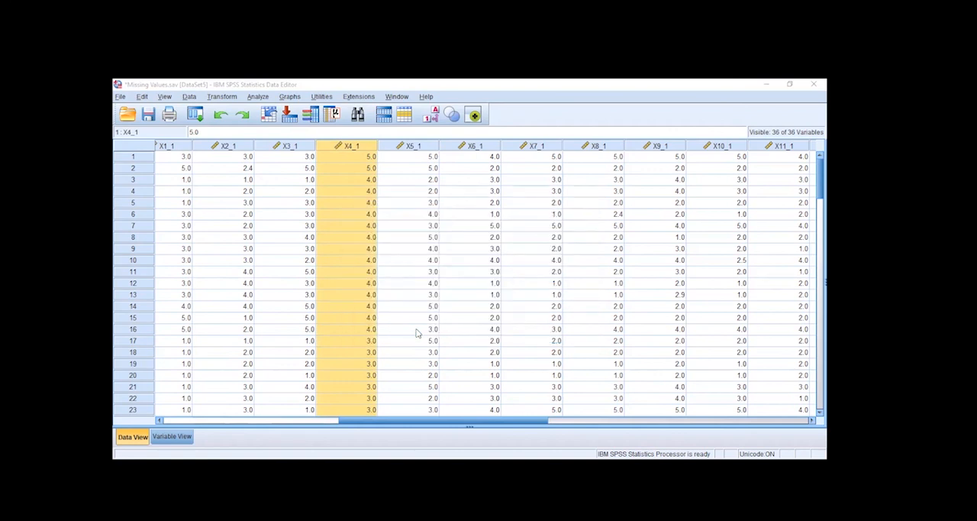
# Check the missing counts of the new variables in the Statistics table and return to the original X1 to X18 data columns.
pyautogui.click(375, 205)
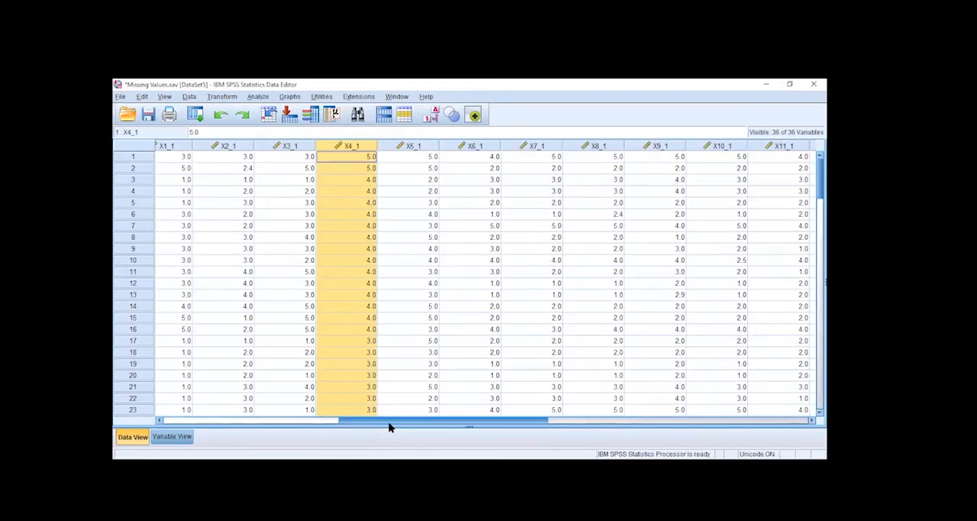
pyautogui.moveTo(388, 426); pyautogui.dragTo(132, 409)
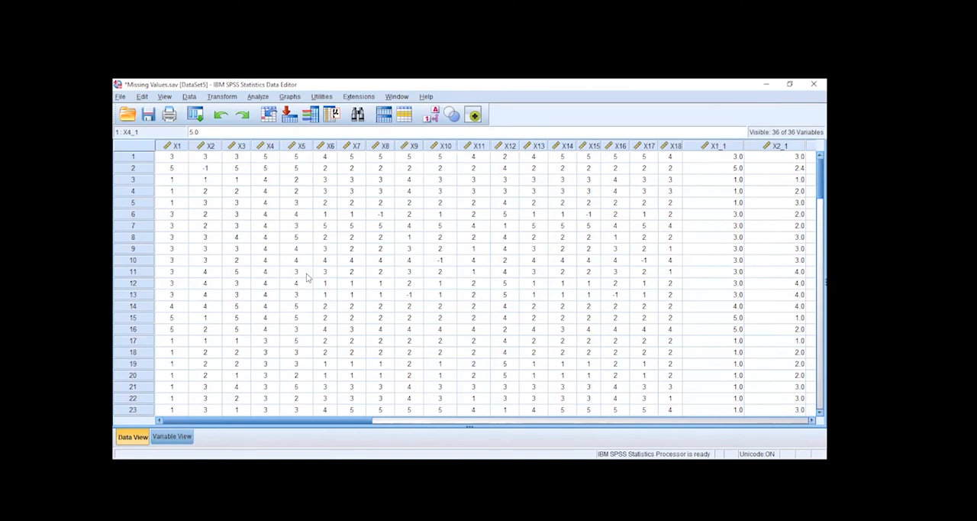